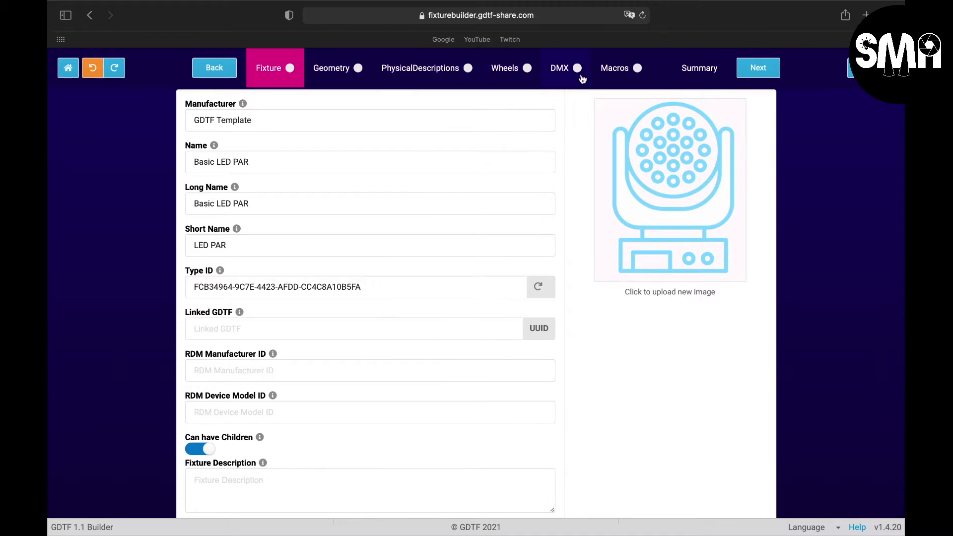
Review the fixture's Manufacturer, Name, Long Name and Short Name fields
scroll(341, 226, down, 2)
scroll(341, 226, down, 1)
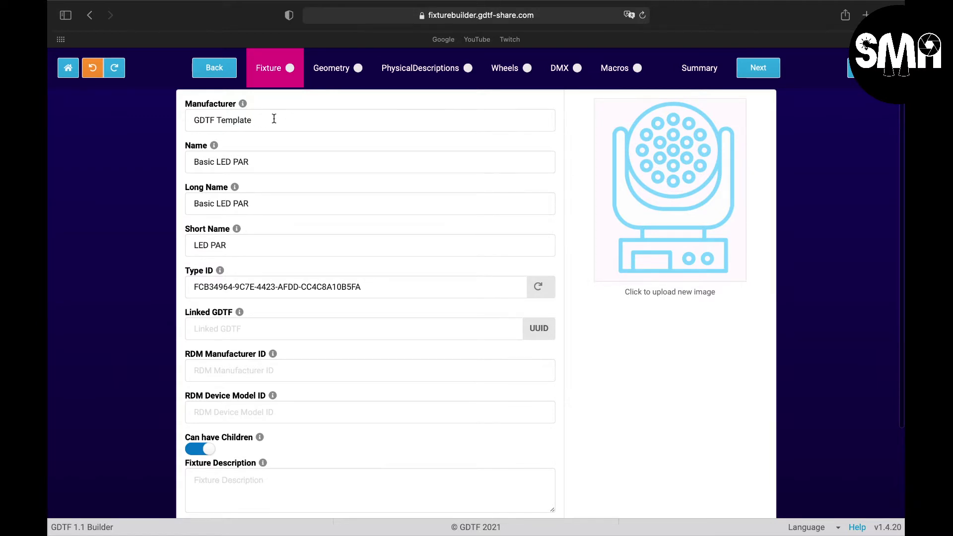
drag(274, 119, 177, 107)
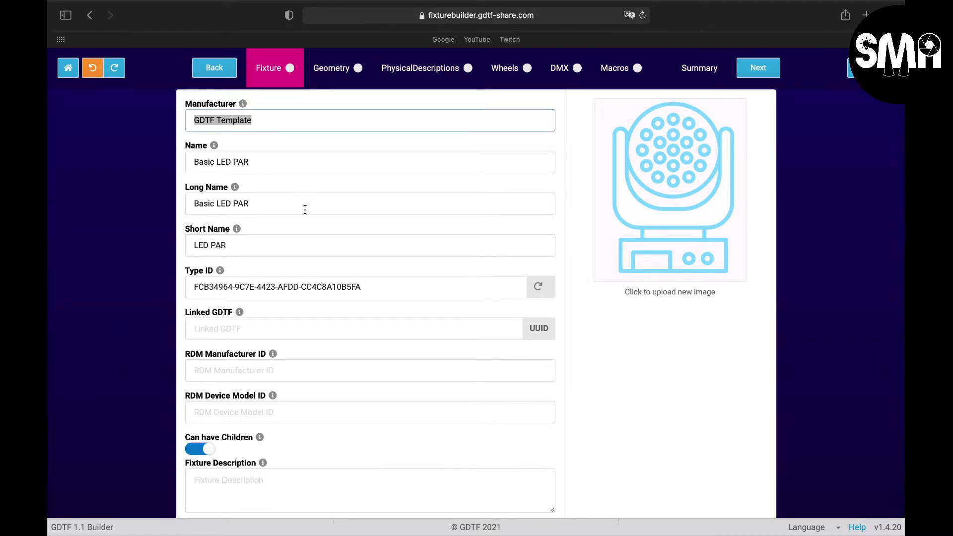
drag(266, 160, 194, 161)
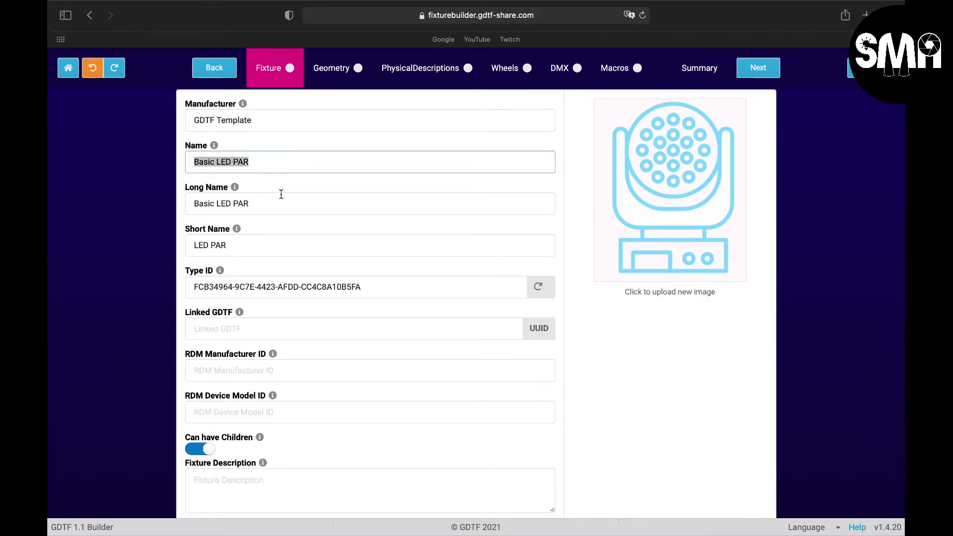
click(266, 198)
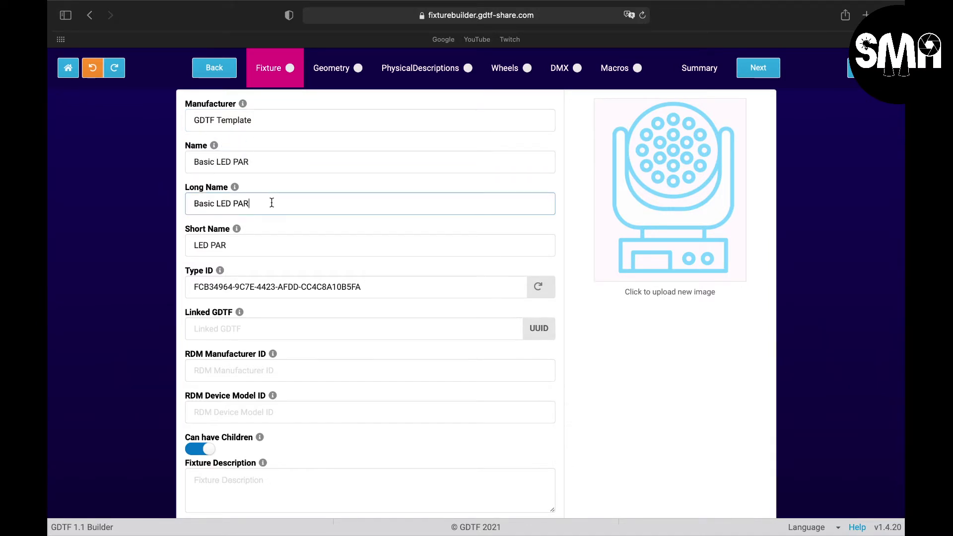
drag(271, 203, 177, 200)
click(235, 245)
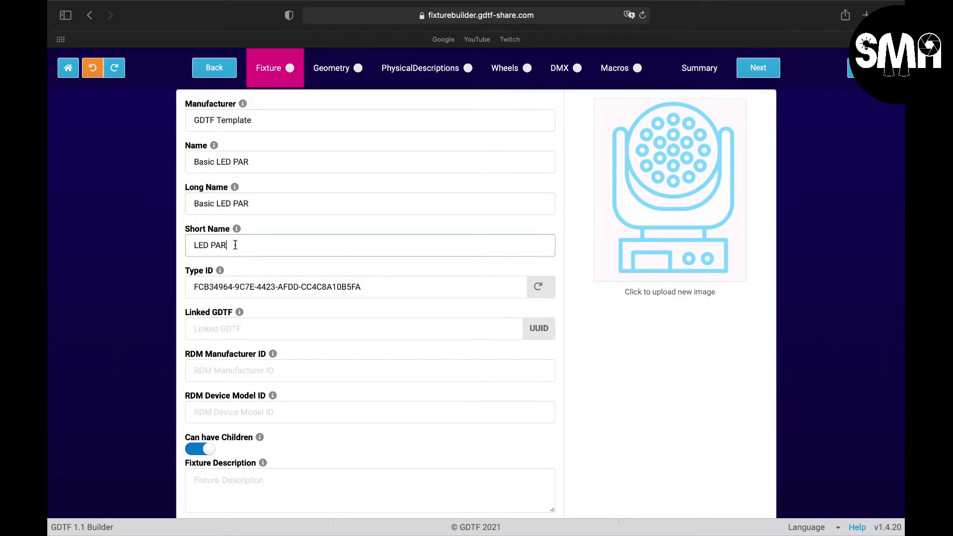
drag(235, 245, 160, 242)
Open the online documentation for the Fixture Type ID and return to the fixture builder page
mouse_move(220, 276)
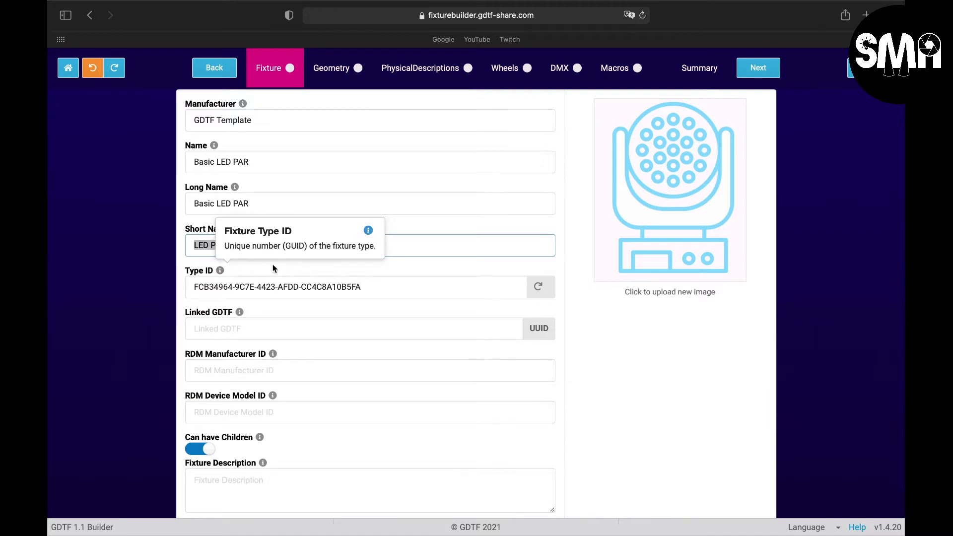
click(368, 232)
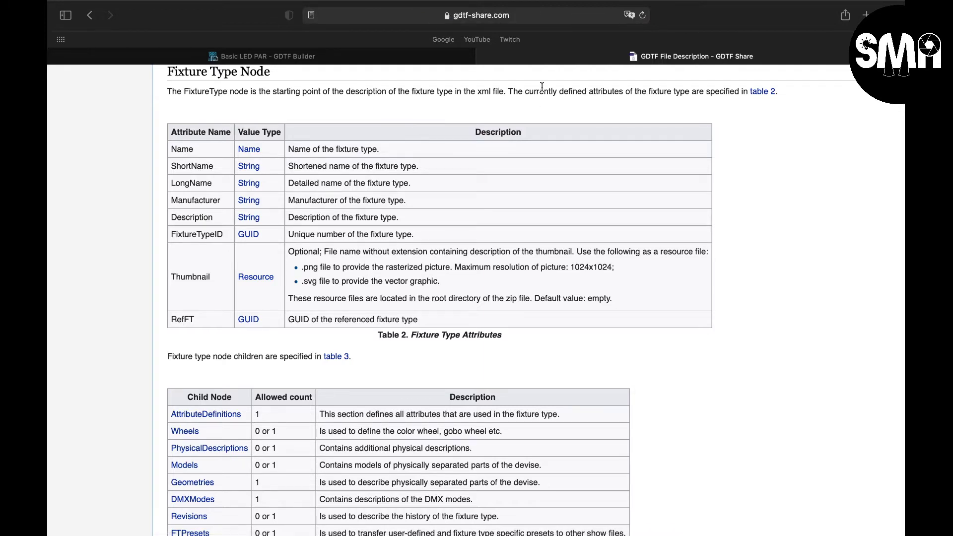
click(483, 57)
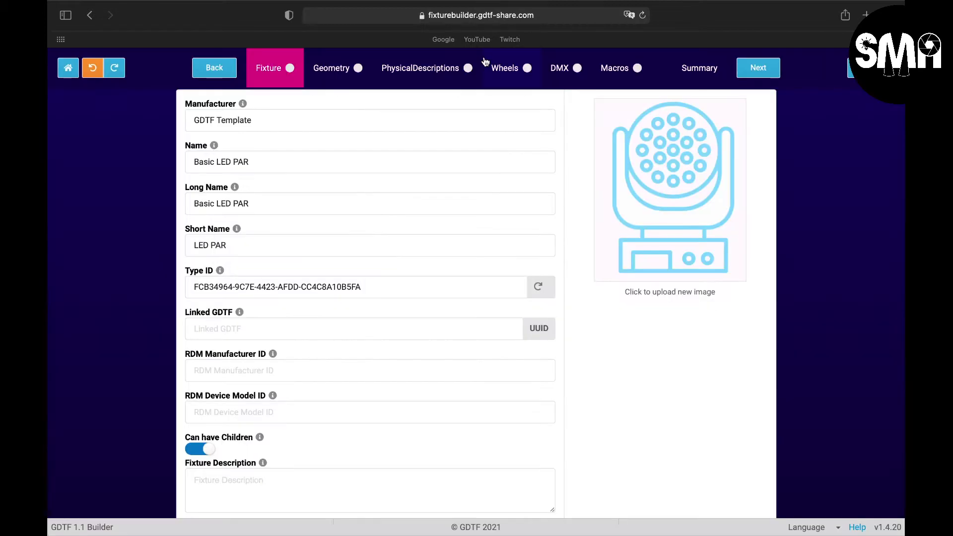
mouse_move(236, 232)
Review the remaining fixture fields, including linked GDTF, RDM IDs, description, operating temperatures, weight and leg height
scroll(381, 309, down, 3)
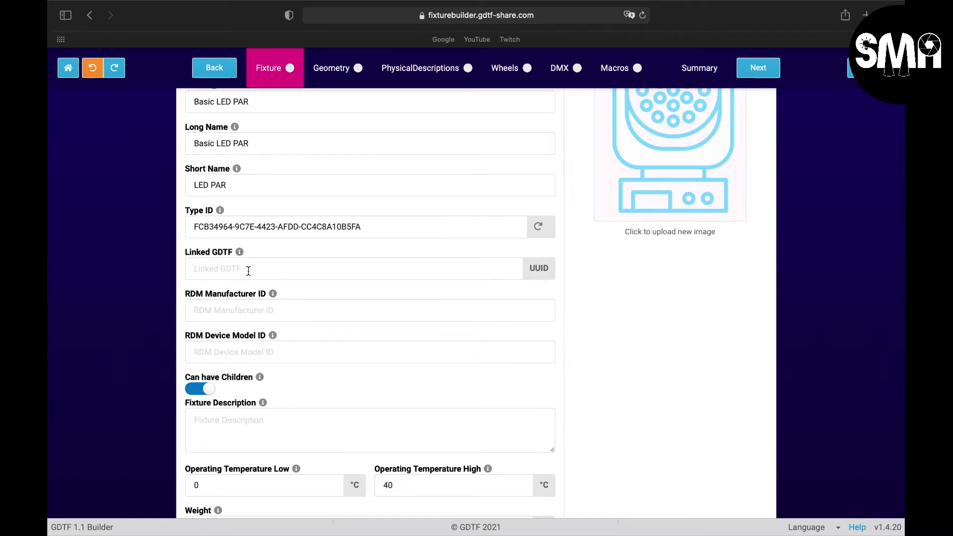
scroll(248, 271, down, 3)
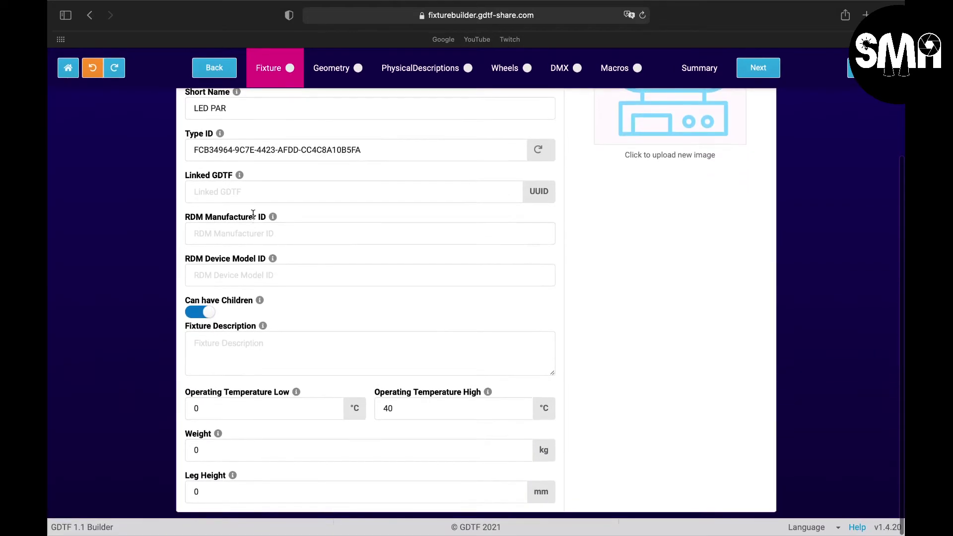
click(220, 345)
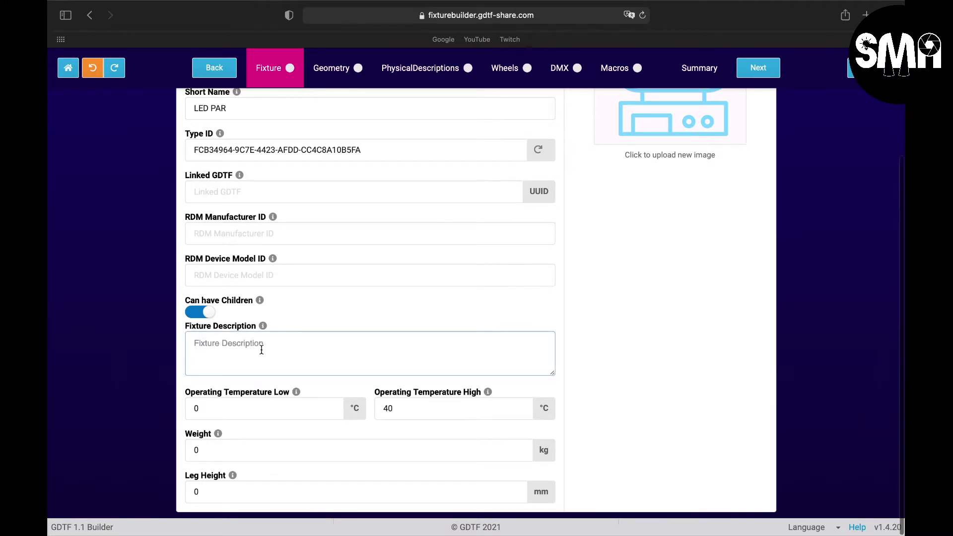
click(240, 409)
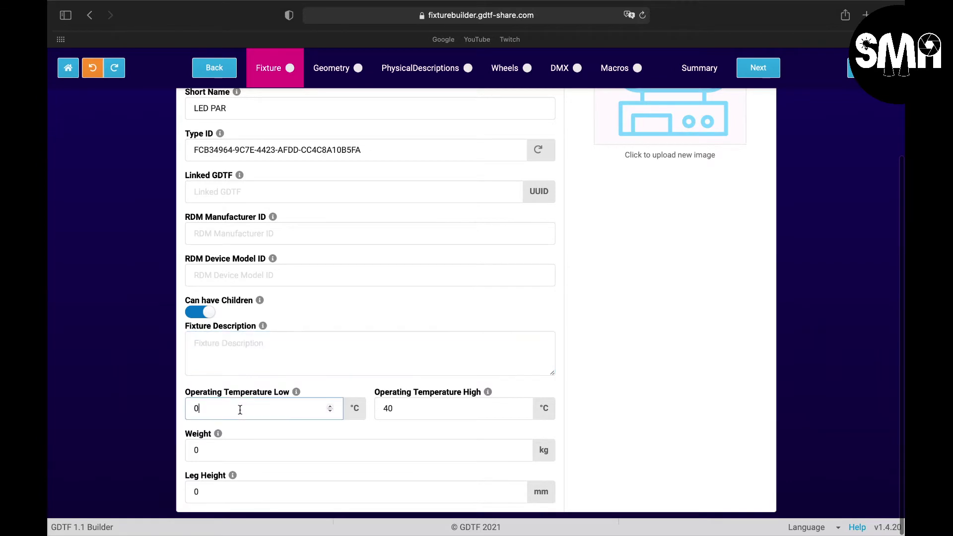
click(424, 414)
click(300, 414)
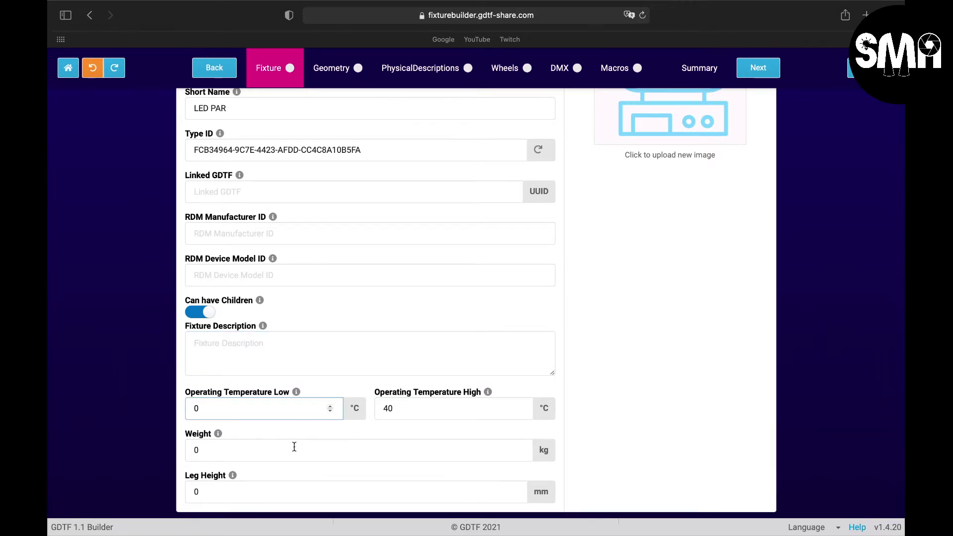
click(294, 447)
click(289, 491)
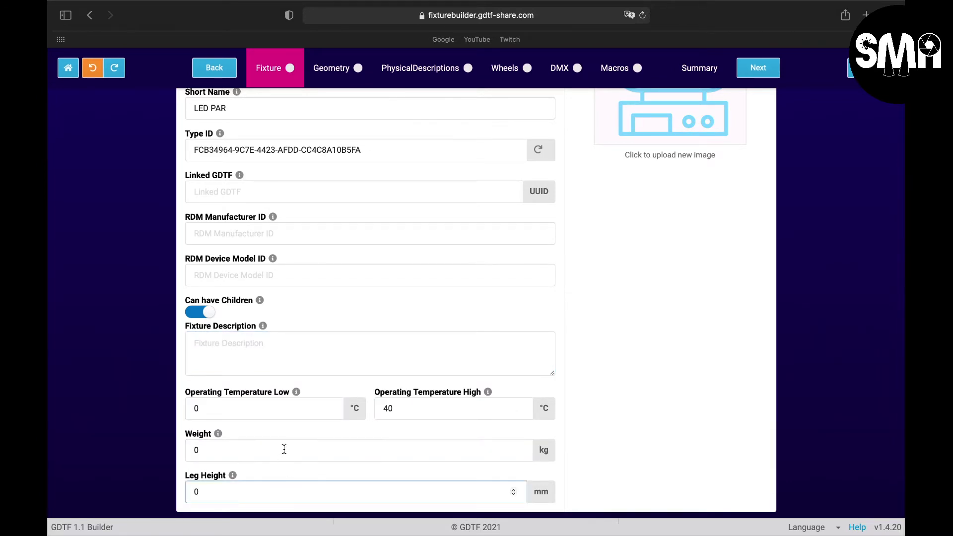
click(283, 449)
click(269, 491)
scroll(378, 336, up, 3)
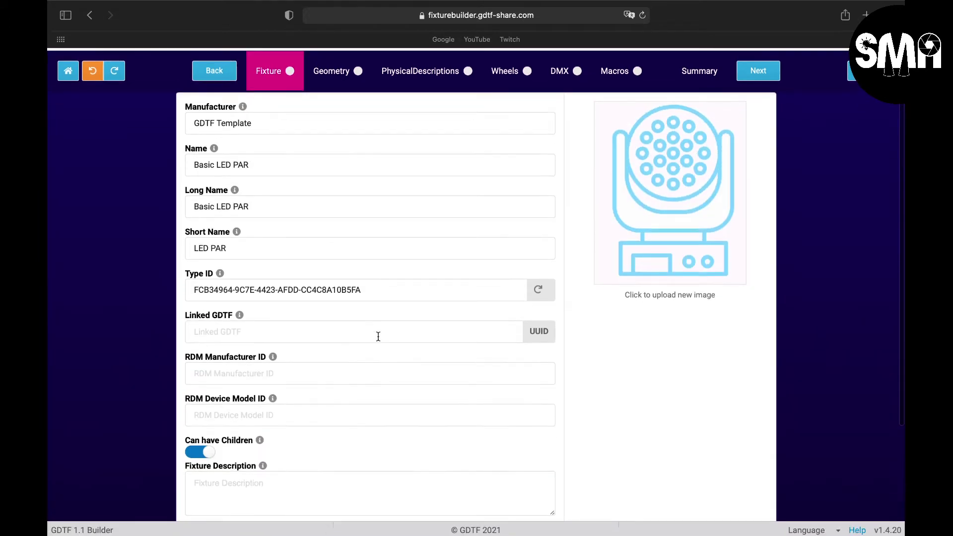
scroll(378, 336, down, 3)
scroll(378, 336, up, 3)
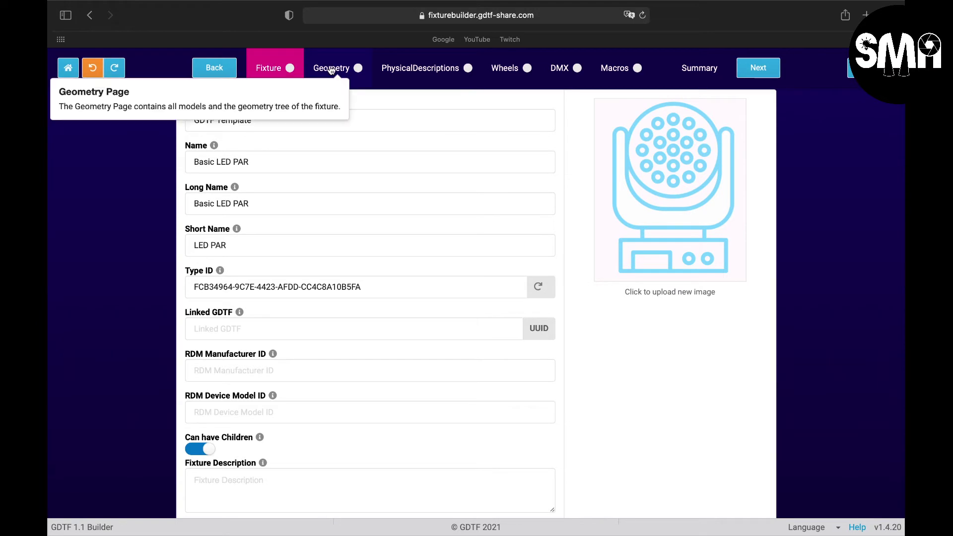
Go to the Geometry page and examine the fixture's 3D model from below
click(758, 69)
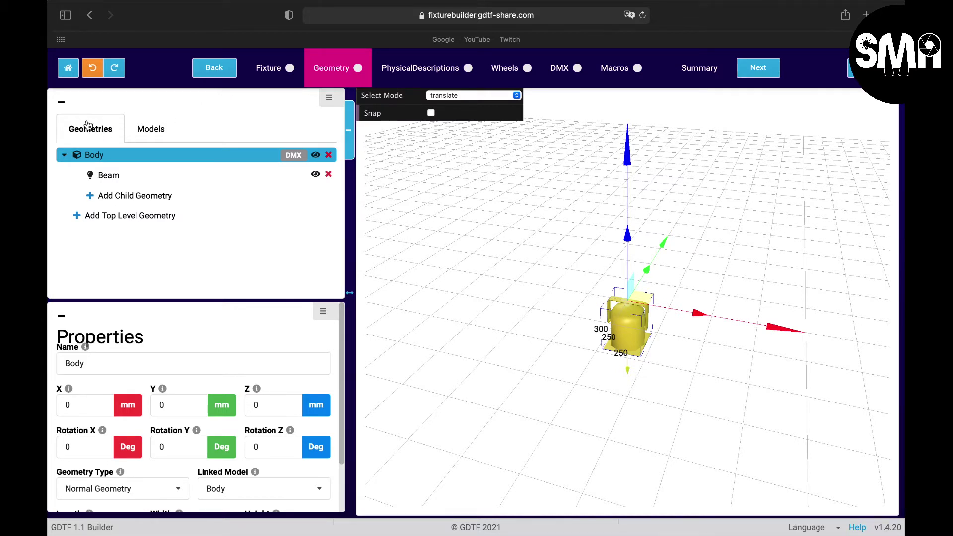
drag(154, 153, 163, 152)
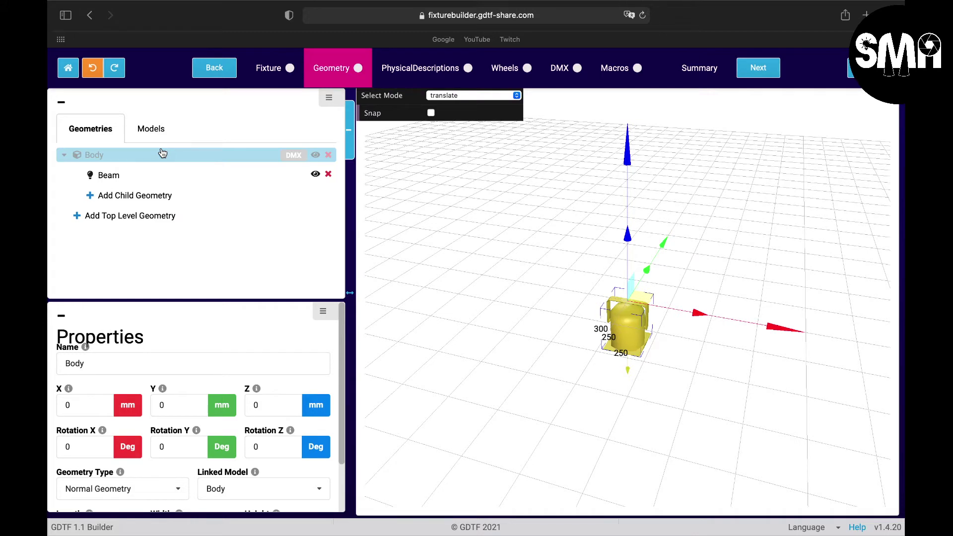
drag(162, 152, 102, 160)
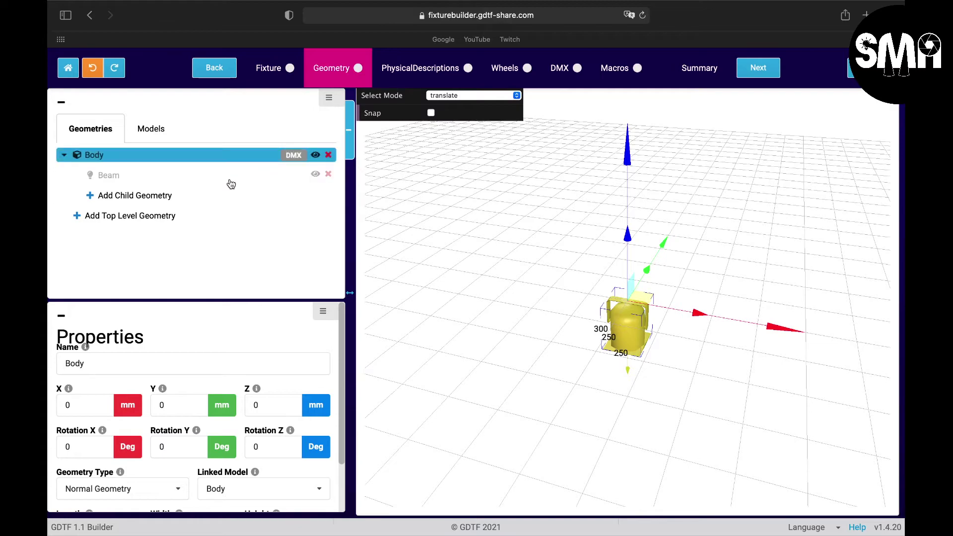
drag(503, 375, 402, 239)
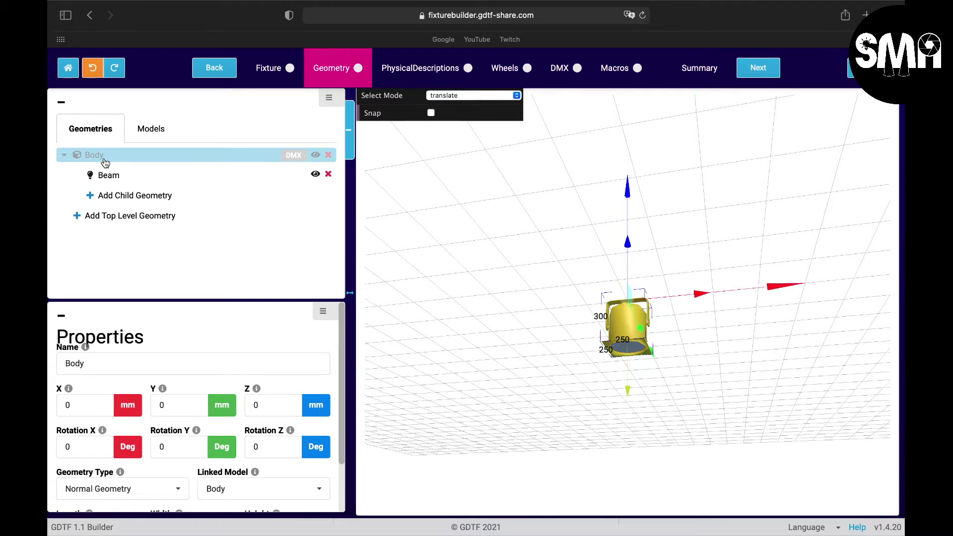
Toggle the visibility of the Body and Beam geometries to see each part, leaving both shown
click(315, 155)
click(316, 156)
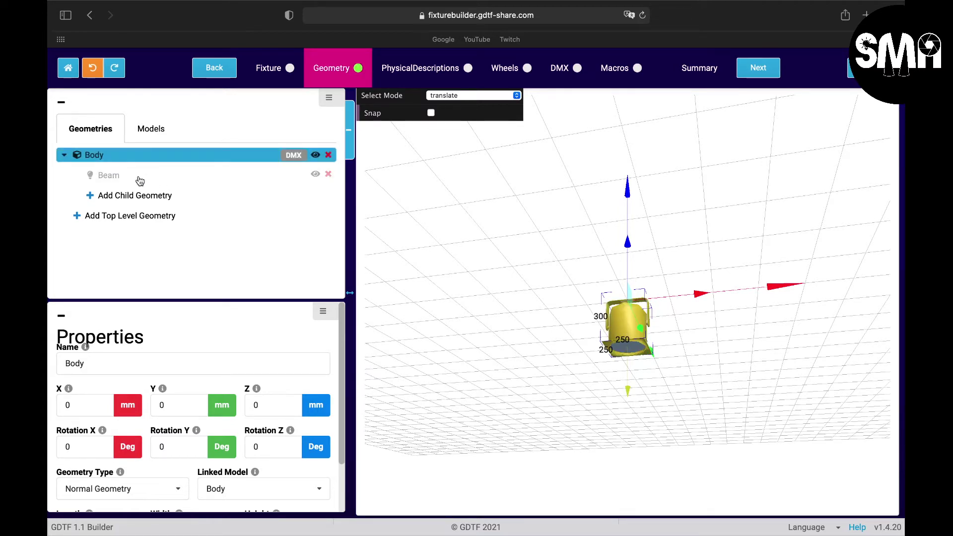
click(149, 175)
click(316, 155)
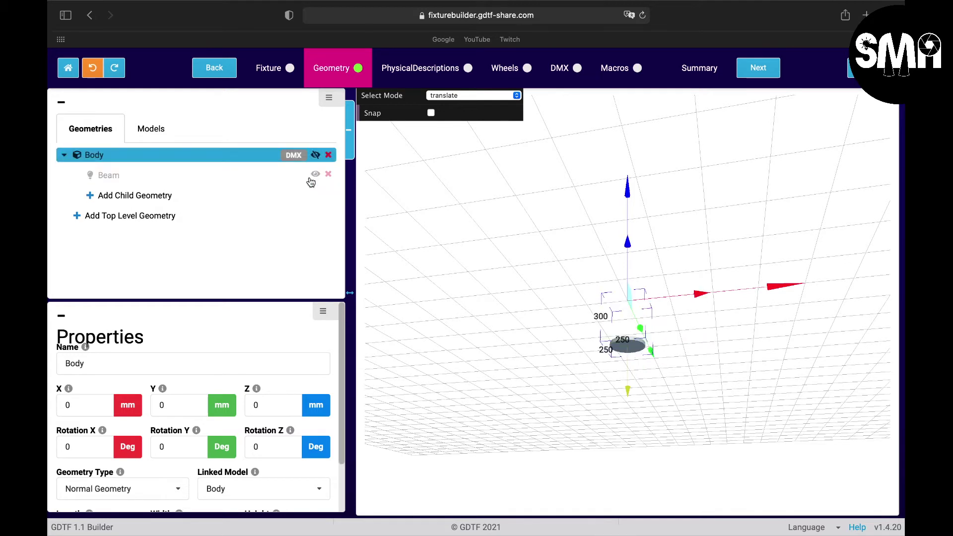
click(318, 173)
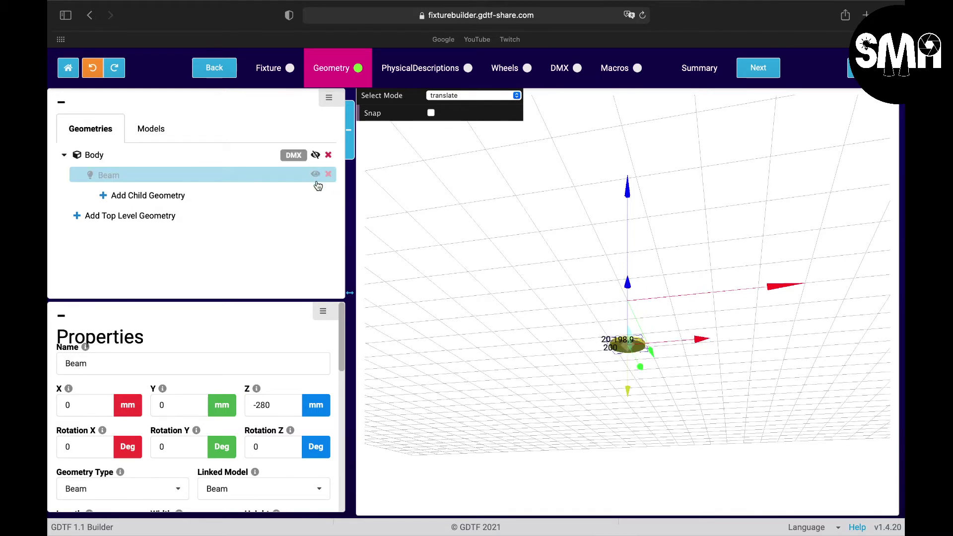
click(316, 174)
click(316, 176)
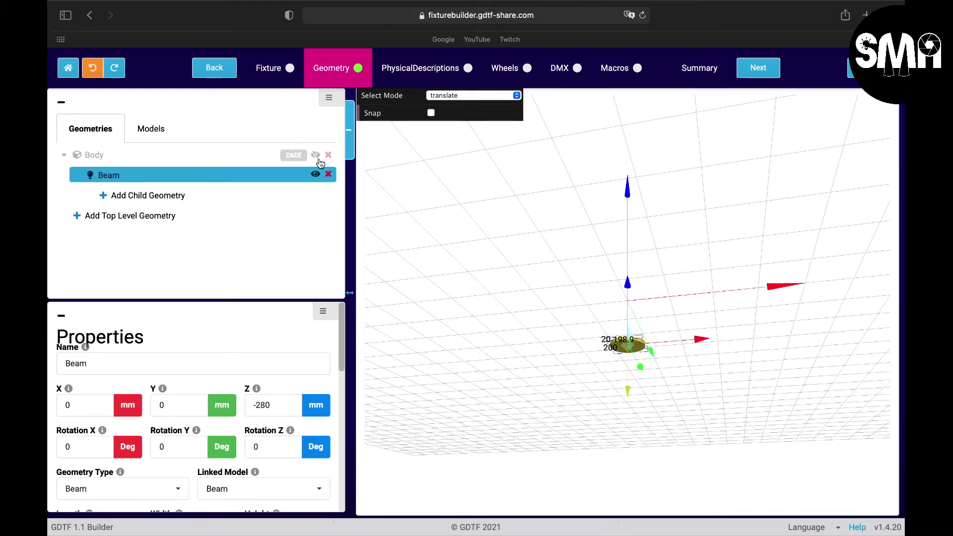
click(316, 156)
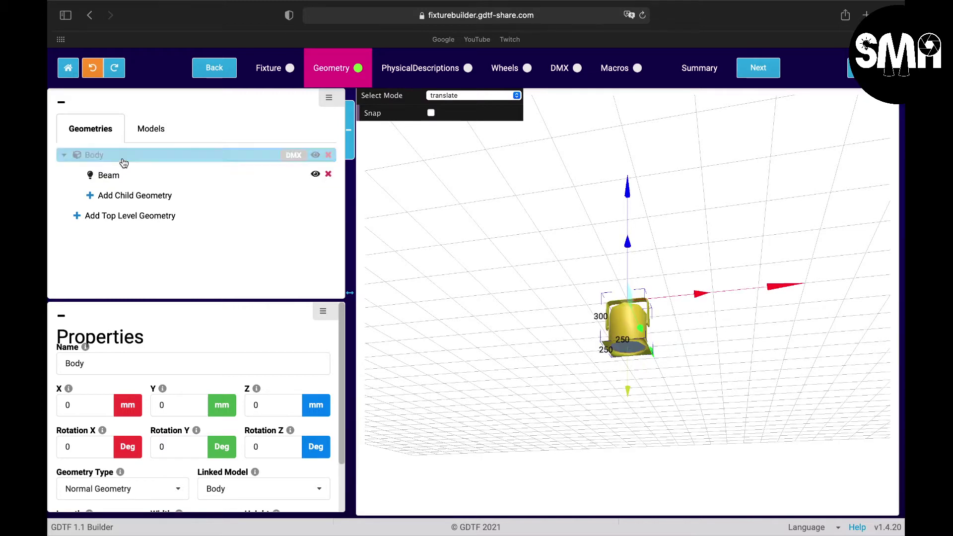
Compare the Body and Beam geometries' position, rotation, type, linked model and dimension properties
click(124, 174)
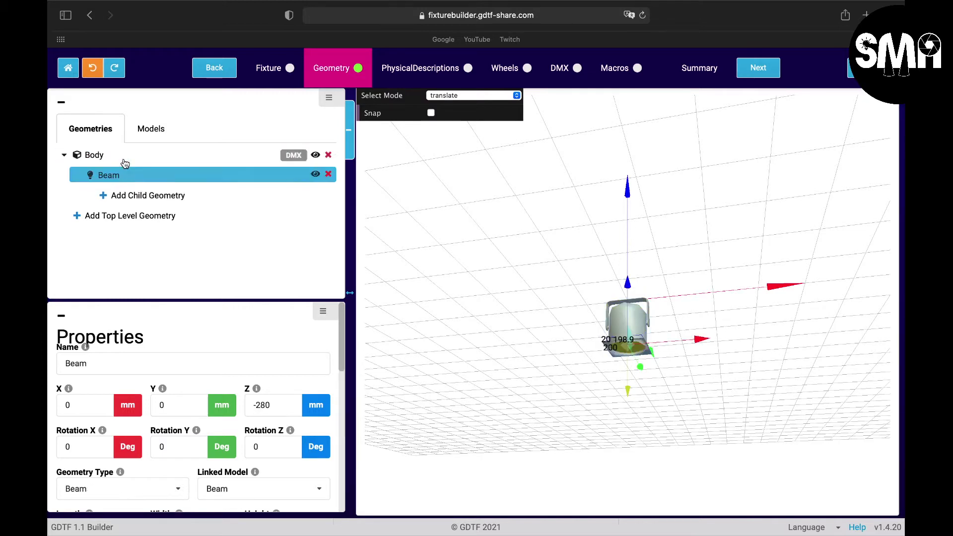
click(123, 157)
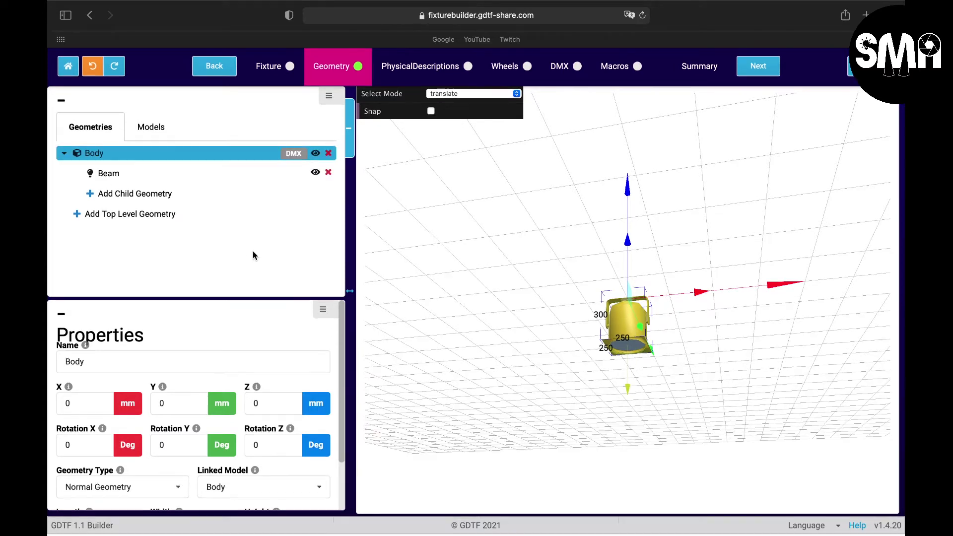
drag(342, 330, 338, 390)
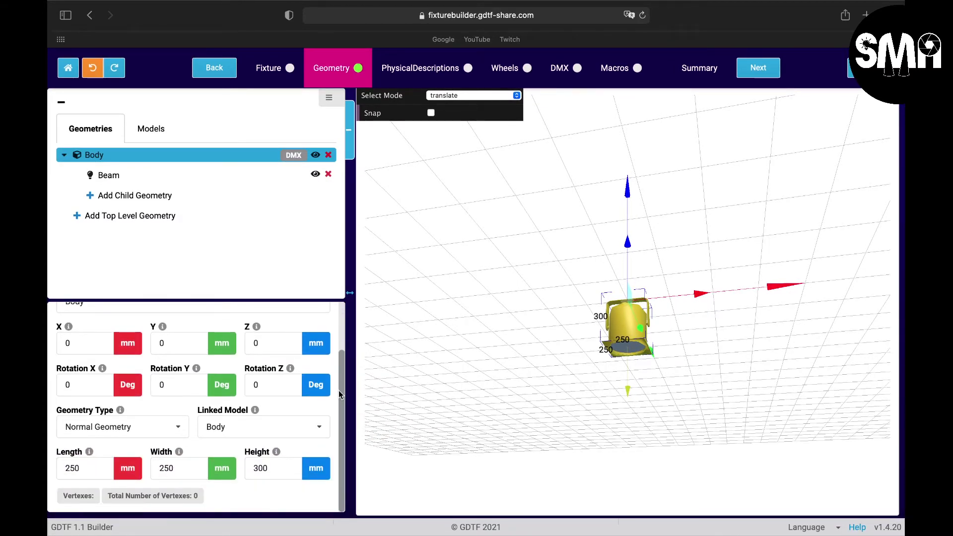
click(108, 174)
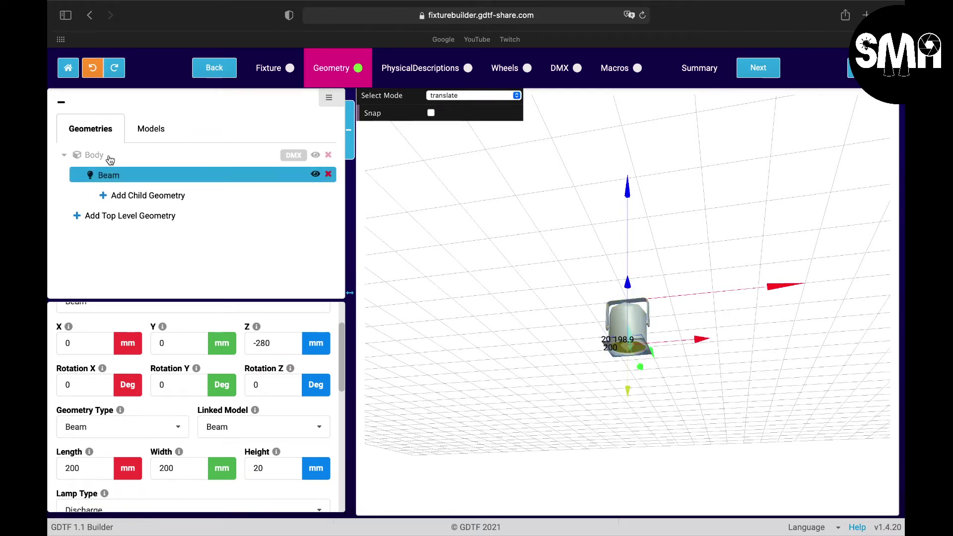
click(109, 157)
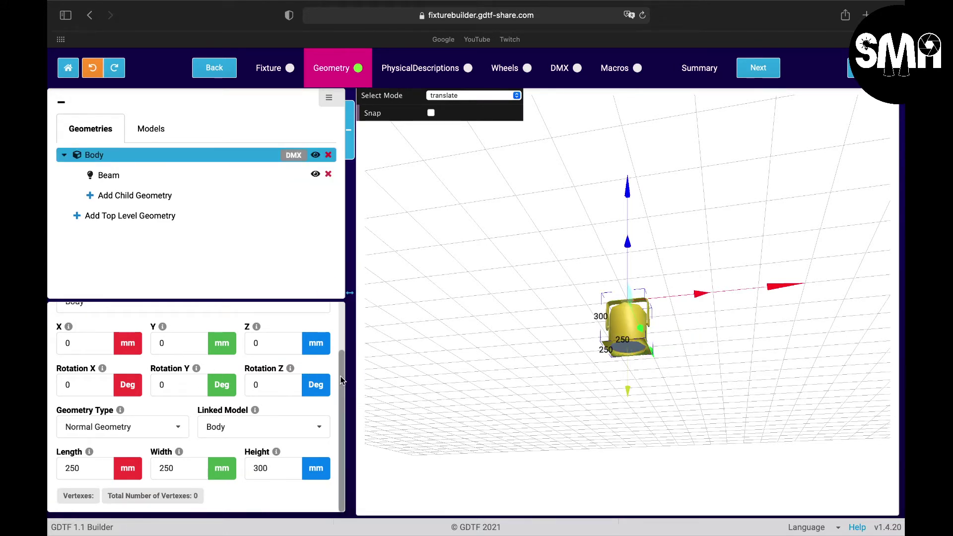
scroll(198, 422, up, 3)
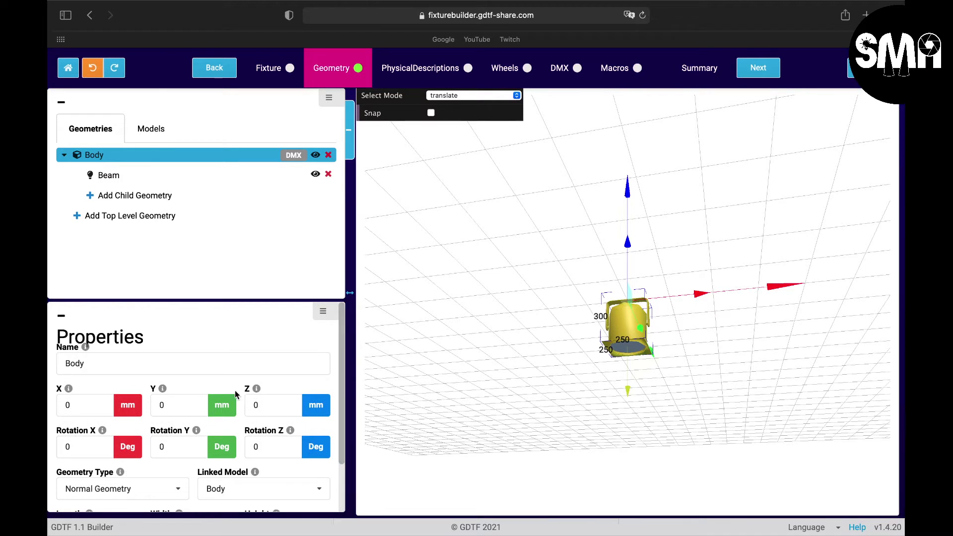
scroll(341, 378, down, 2)
scroll(341, 378, down, 1)
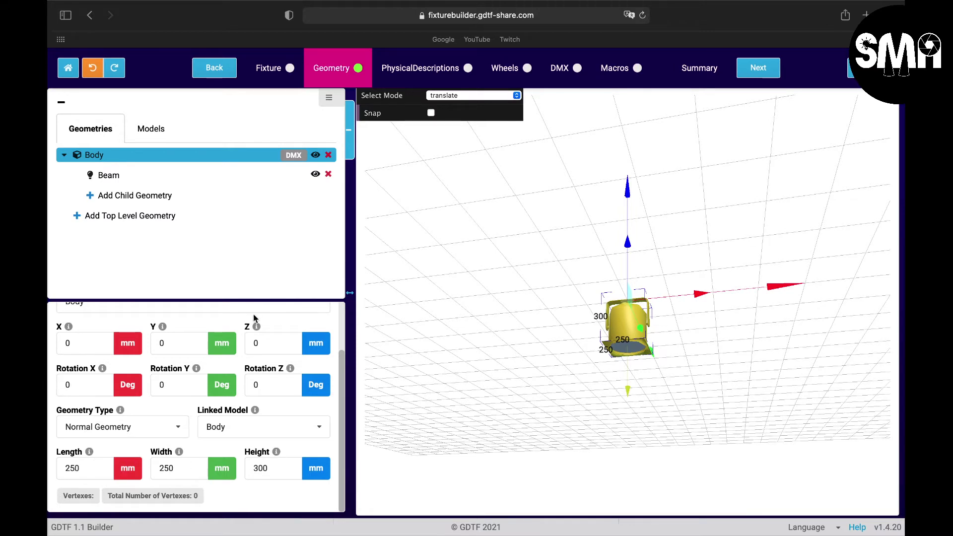
Review the Beam geometry's properties, from position and lamp type through power, luminous flux, color temperature, beam angles and diameter to CRI
click(112, 178)
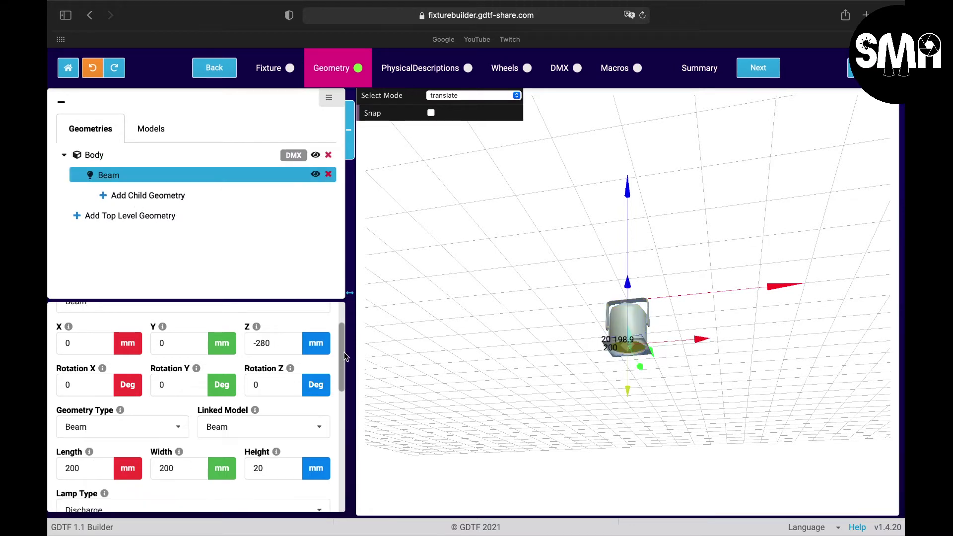
scroll(198, 379, down, 10)
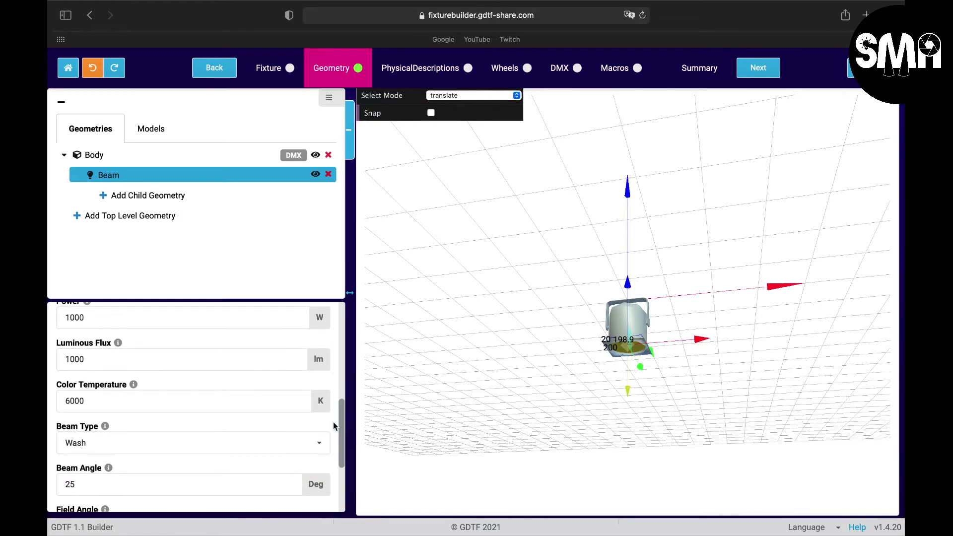
scroll(198, 379, up, 3)
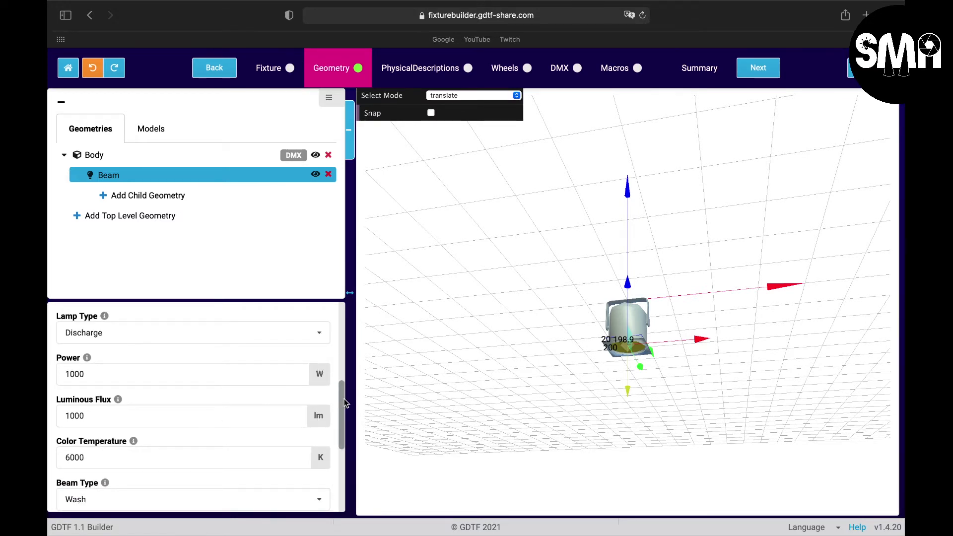
drag(344, 405, 336, 456)
scroll(337, 455, down, 2)
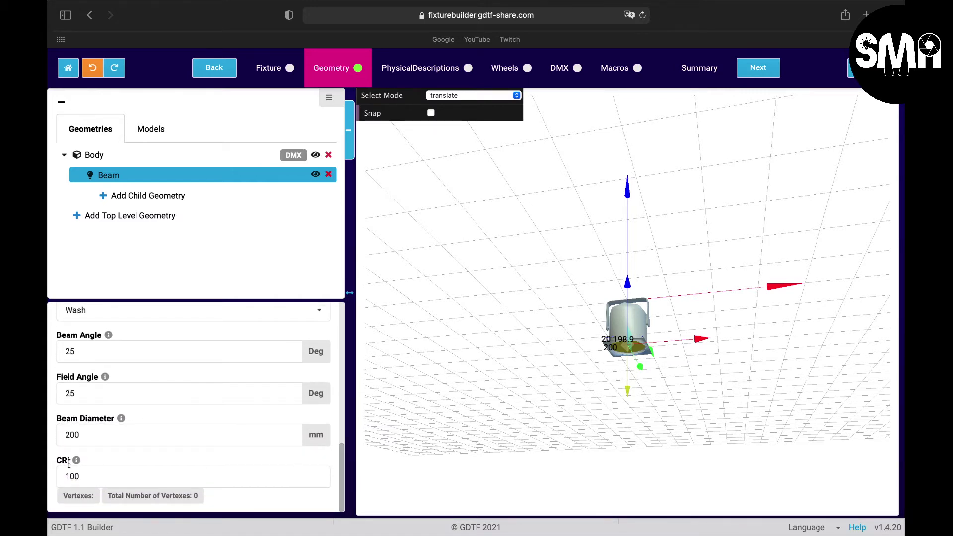
drag(342, 470, 341, 332)
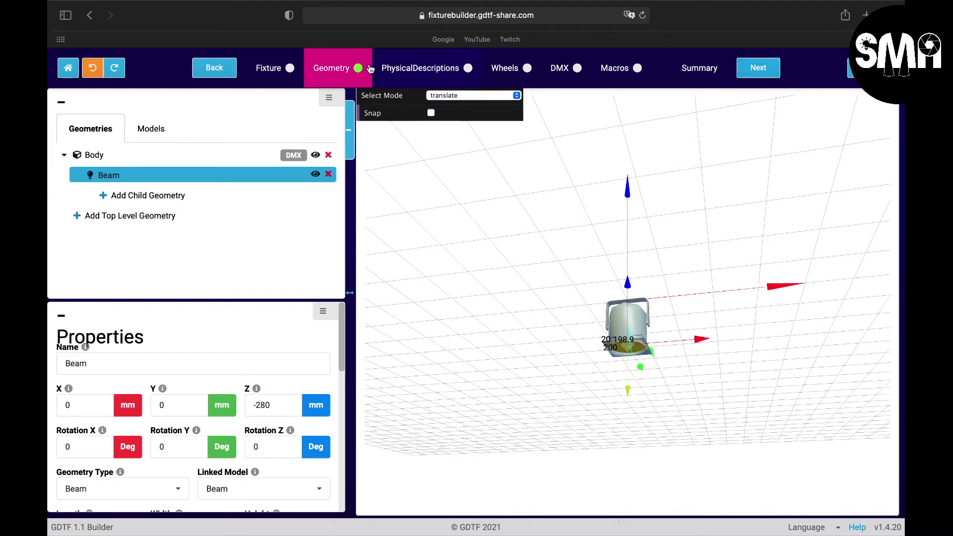
Go to the PhysicalDescriptions page and add an emitter named LED Red
click(758, 68)
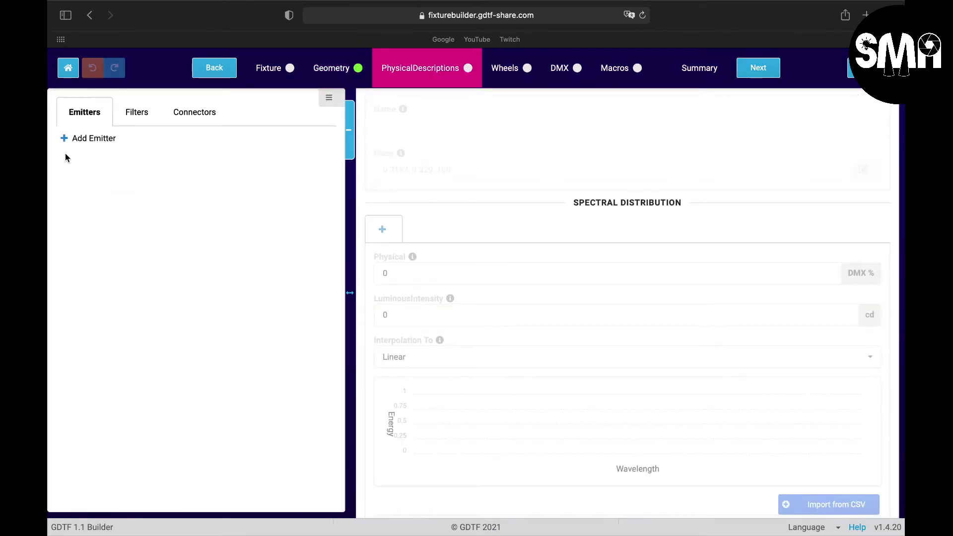
click(90, 142)
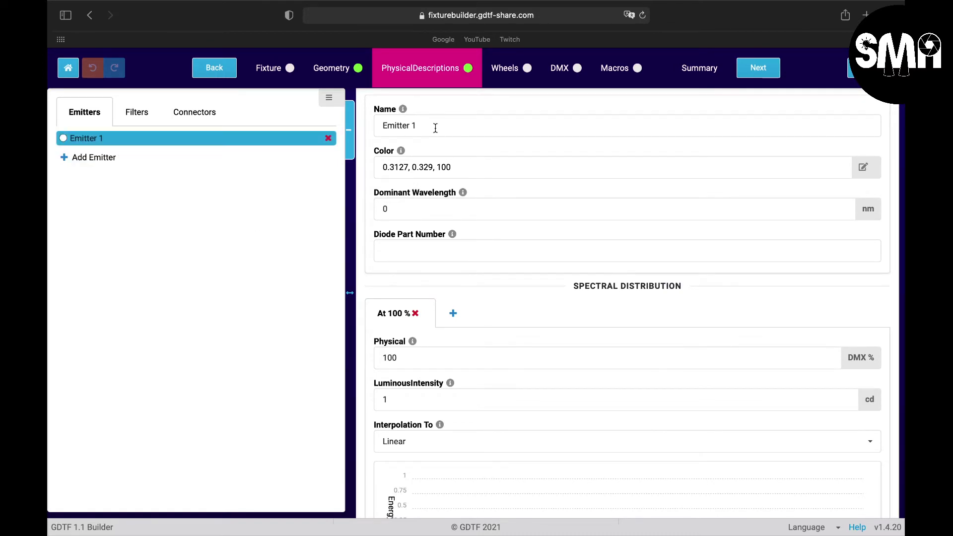
drag(417, 126, 362, 125)
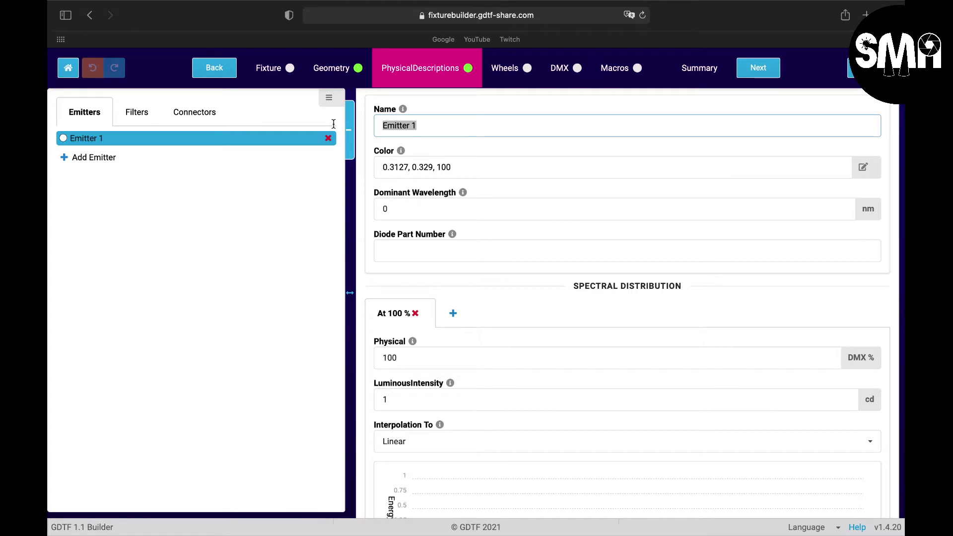
text(LED Red)
Inspect the LED Red emitter's color picker and its spectral distribution settings without picking a color
click(862, 170)
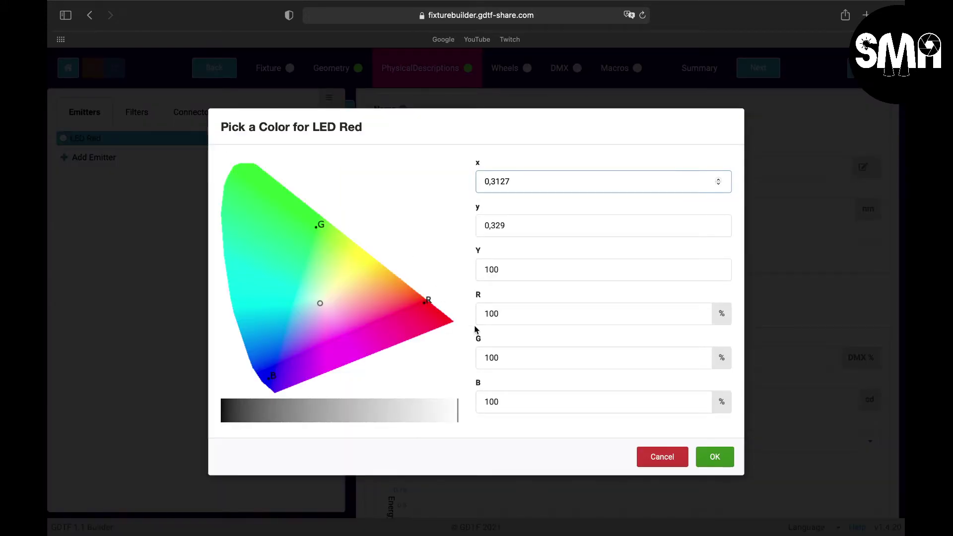
click(662, 457)
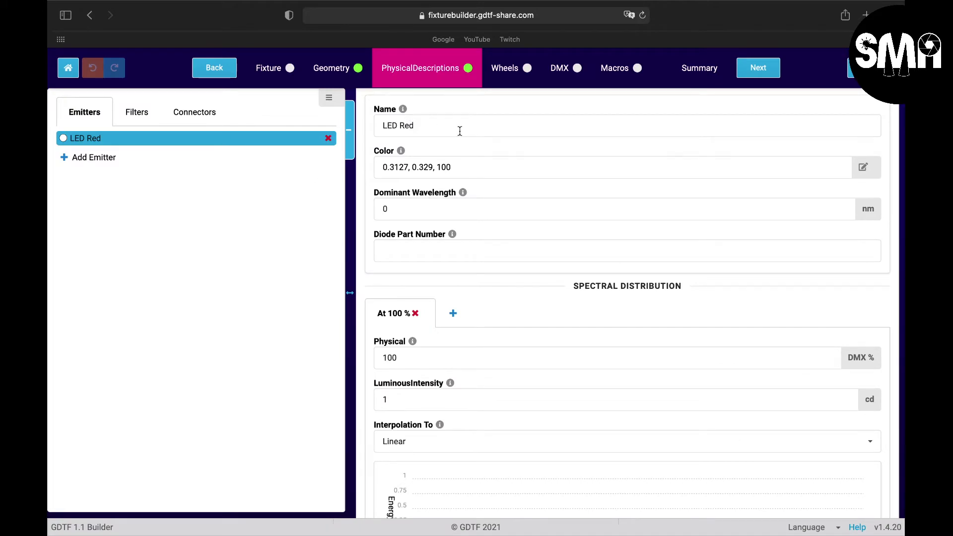
scroll(550, 226, down, 3)
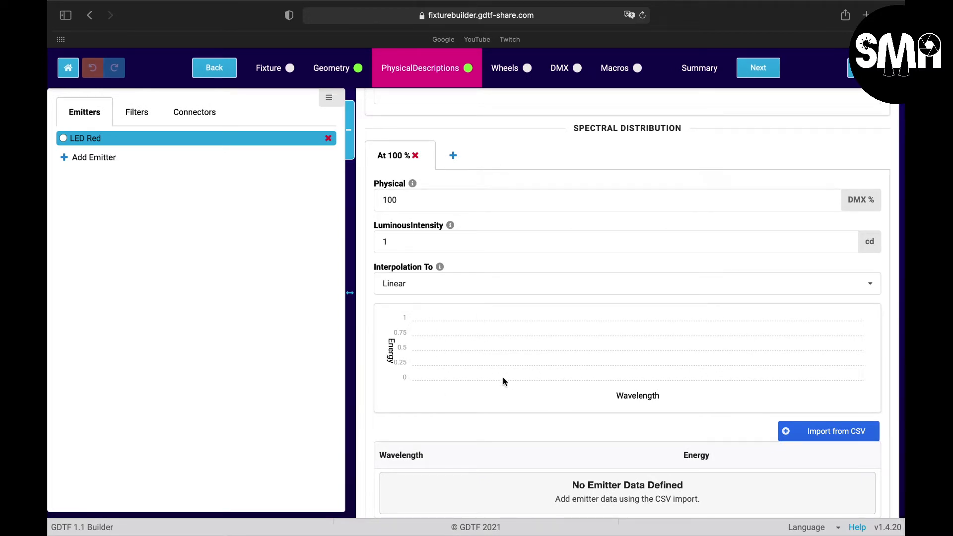
scroll(601, 354, up, 3)
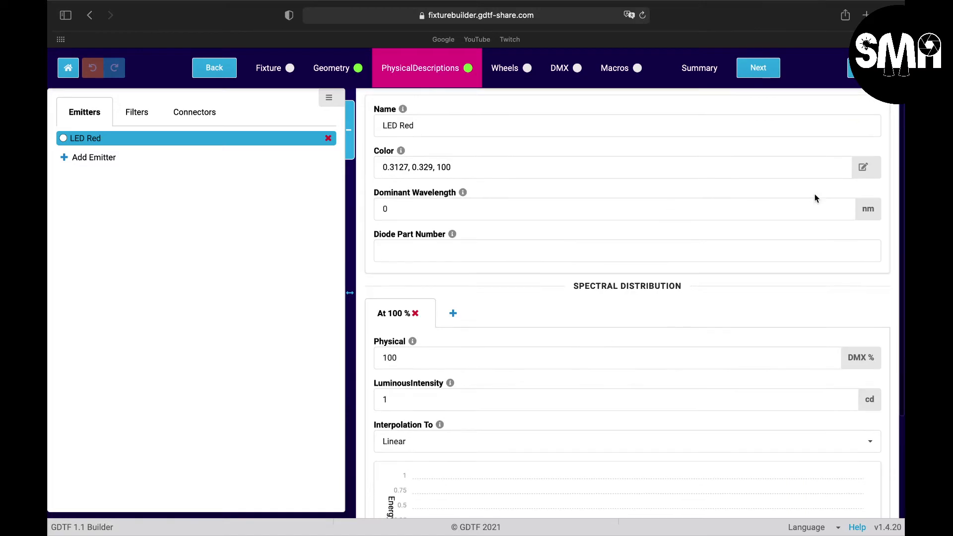
click(861, 167)
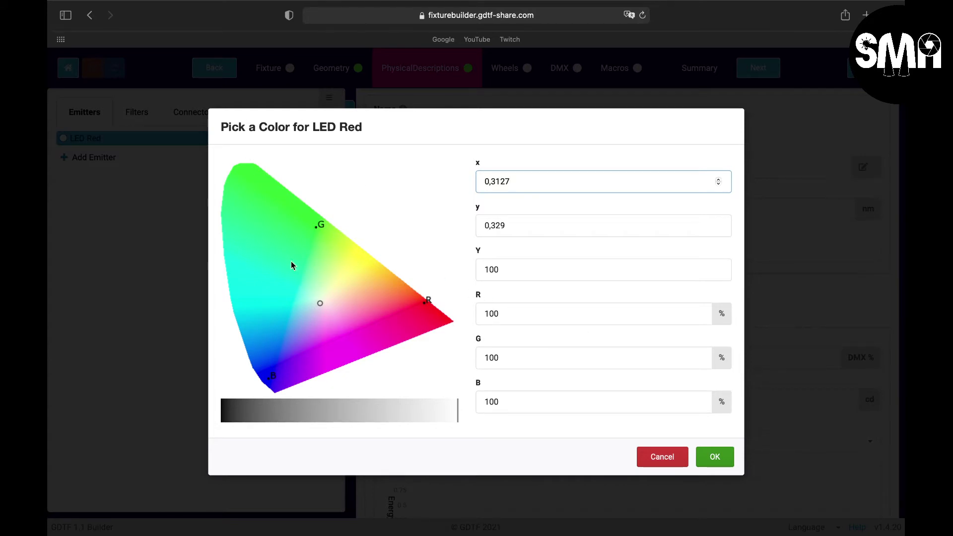
click(661, 455)
scroll(528, 187, down, 3)
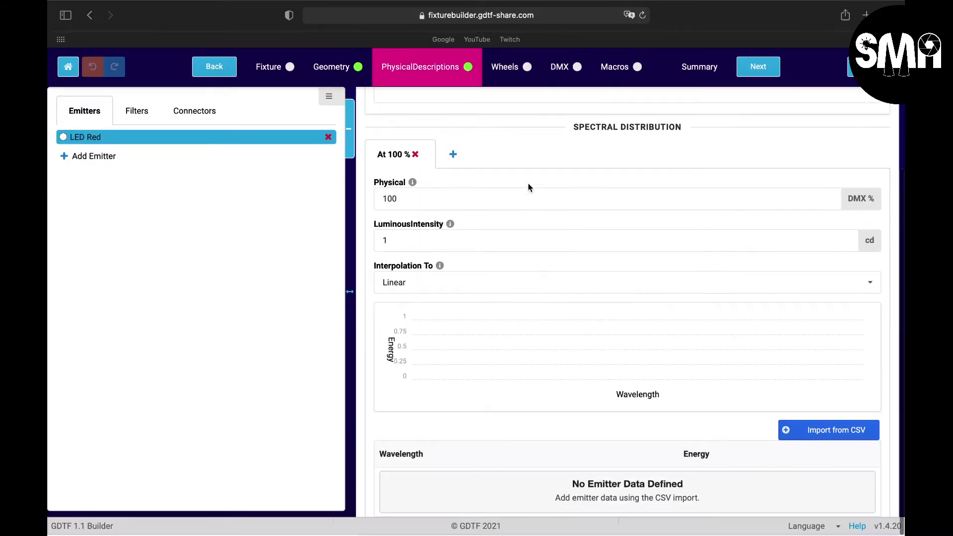
scroll(528, 187, up, 3)
Add a second emitter and name it LED Green
click(79, 156)
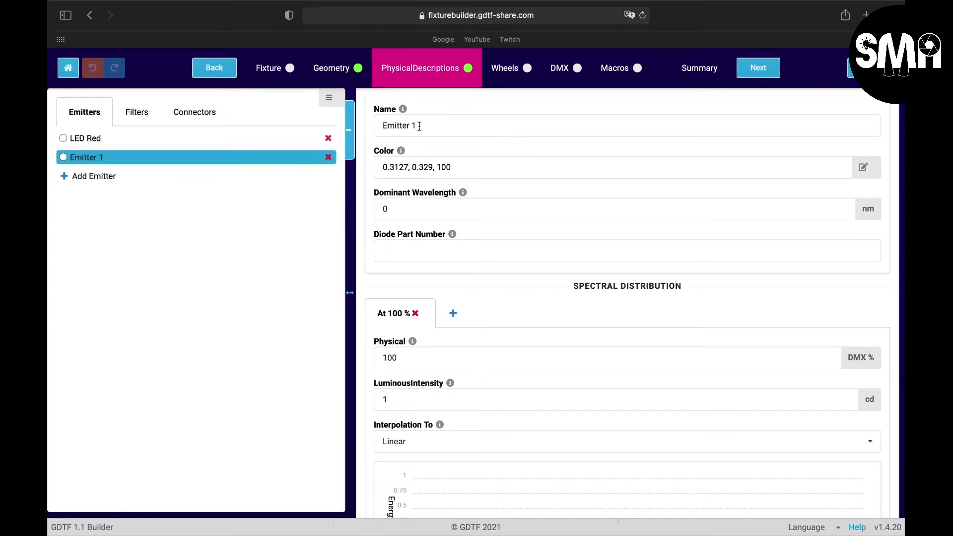
text(LED)
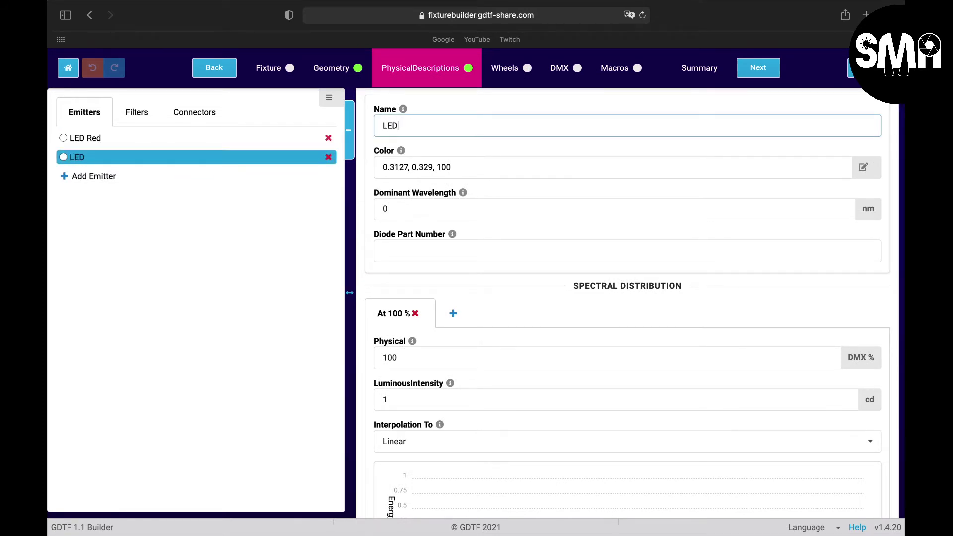
text( Green)
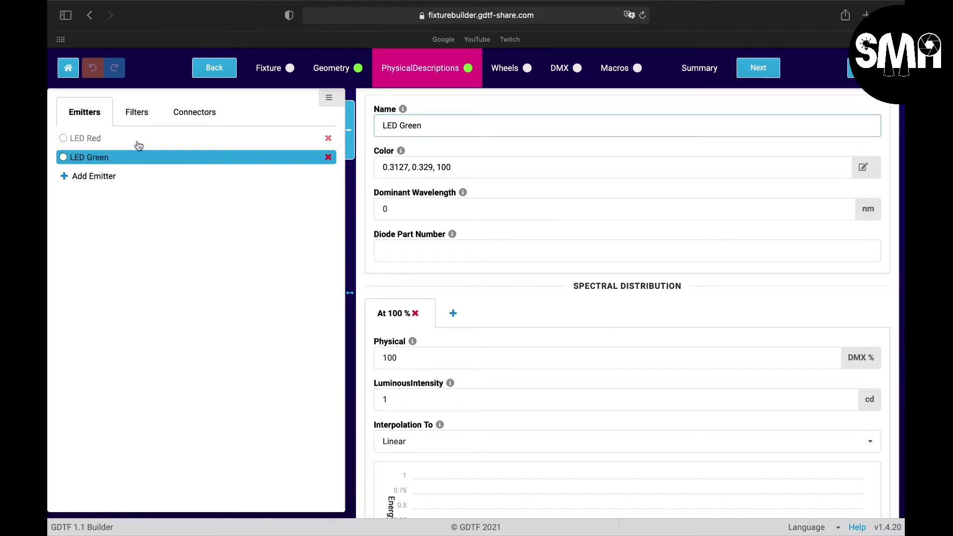
Add a third emitter and name it LED Blue
click(92, 178)
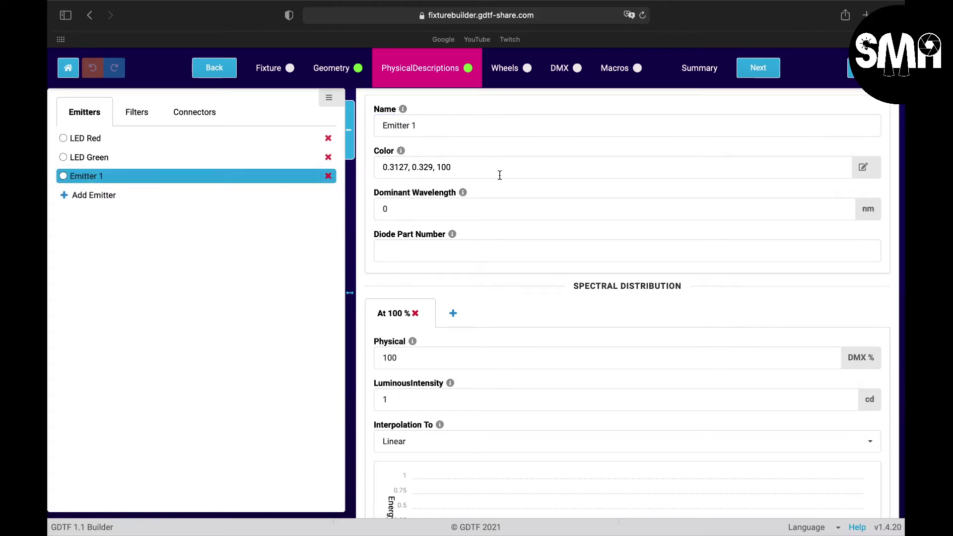
triple_click(419, 126)
text(B)
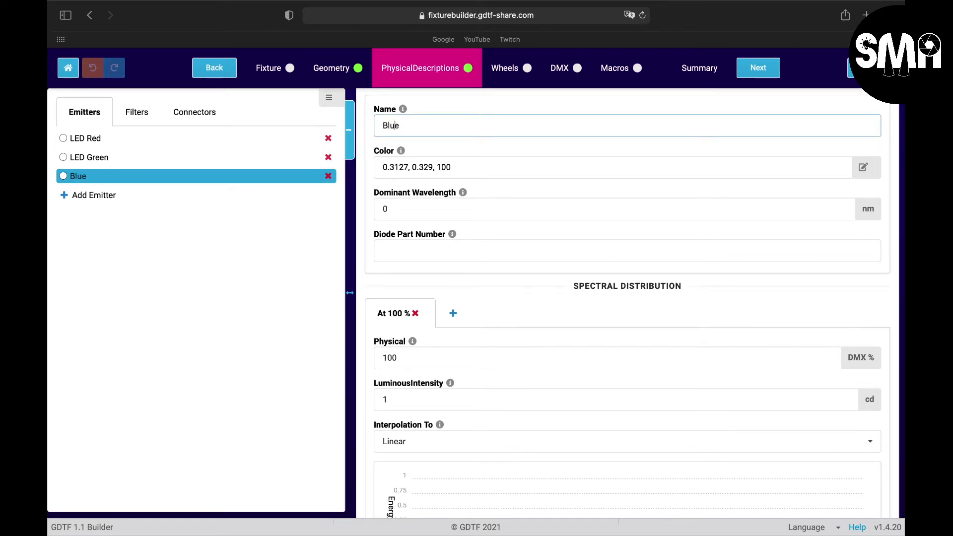
text(lue)
click(383, 126)
text(LLED)
key(BackSpace)
key(BackSpace)
key(BackSpace)
key(BackSpace)
text(ED)
Review the LED Blue emitter's physical value, luminous intensity, interpolation, spectral data and dominant wavelength fields
scroll(434, 243, down, 5)
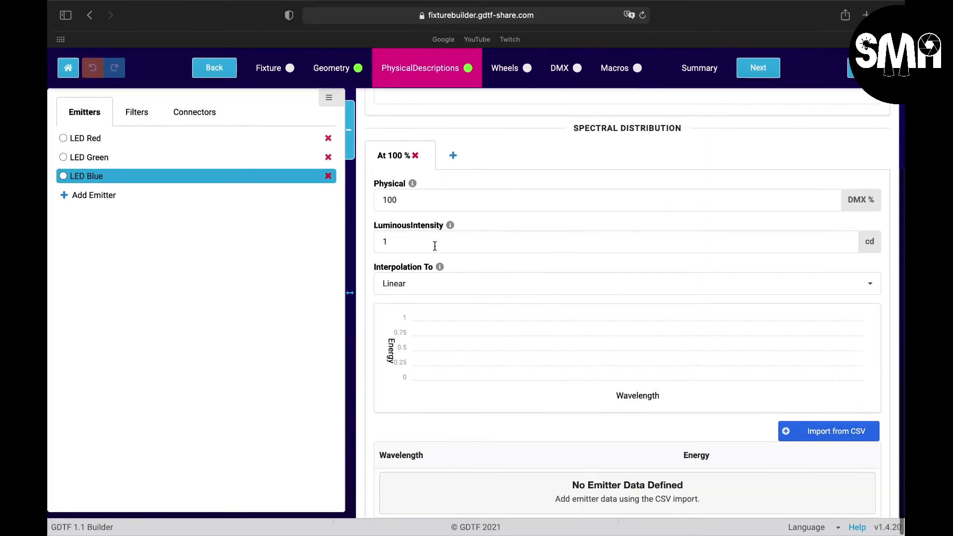
scroll(435, 246, up, 5)
scroll(435, 246, down, 5)
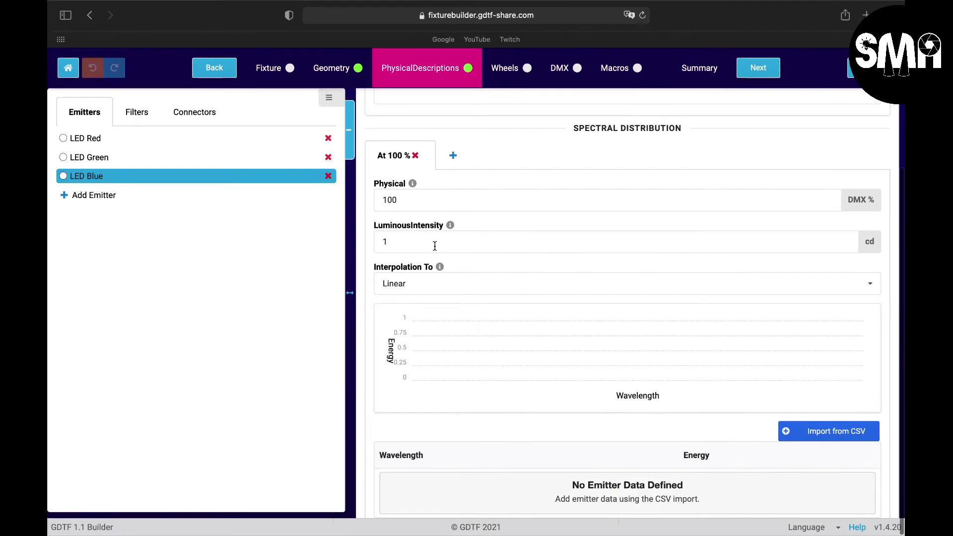
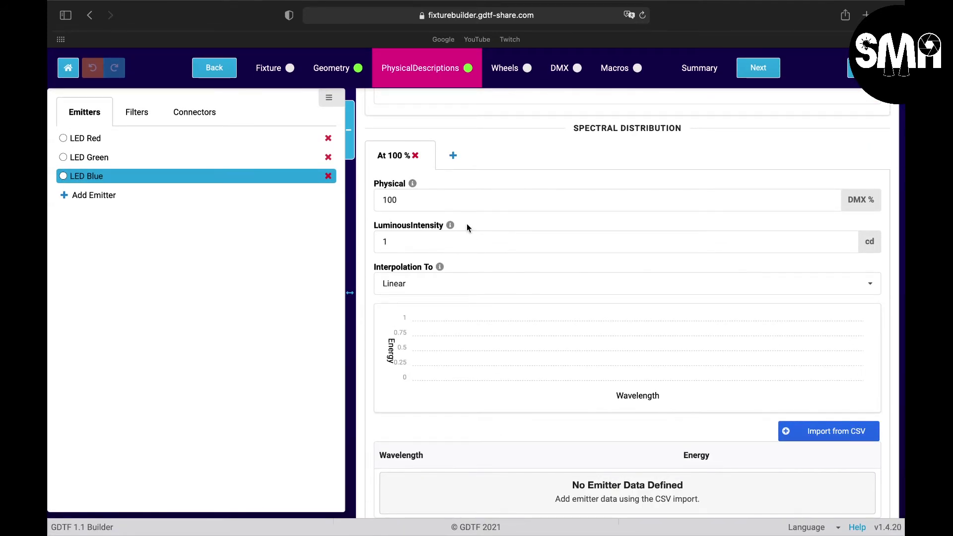
scroll(460, 268, down, 1)
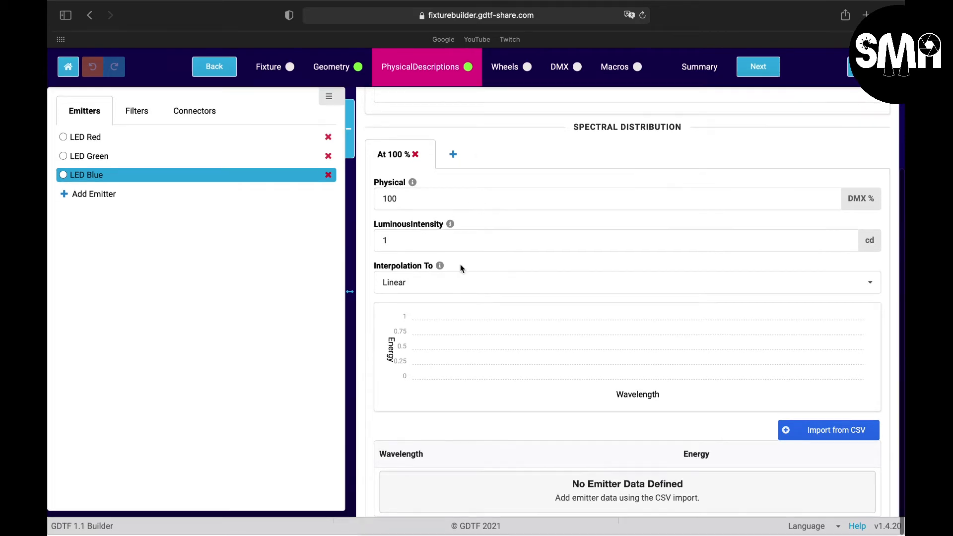
scroll(460, 268, up, 3)
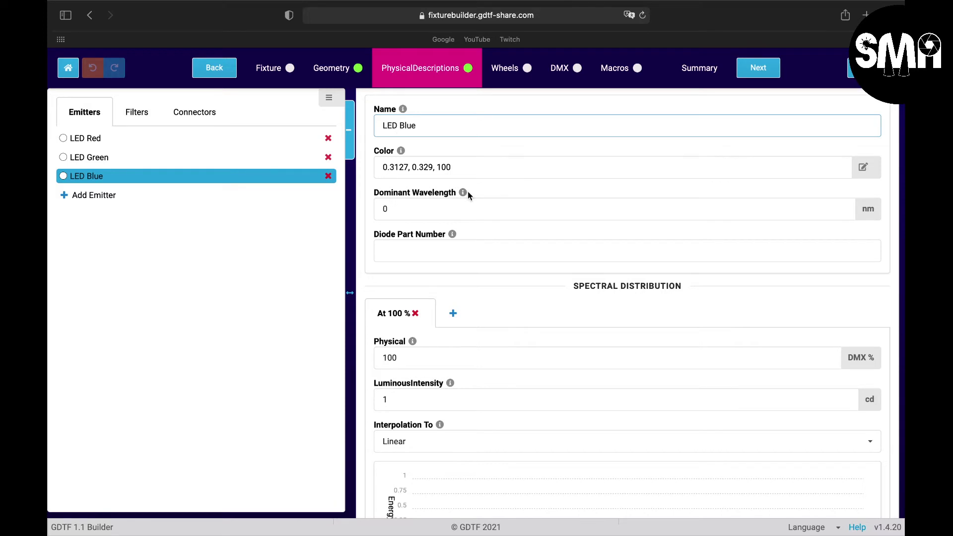
Delete the LED Blue, LED Green and LED Red emitters
click(328, 176)
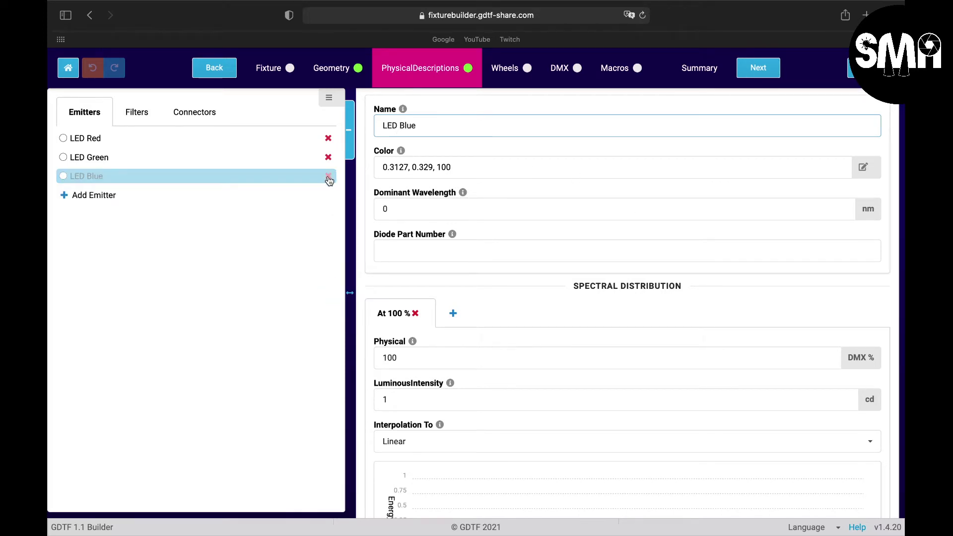
click(328, 178)
click(328, 140)
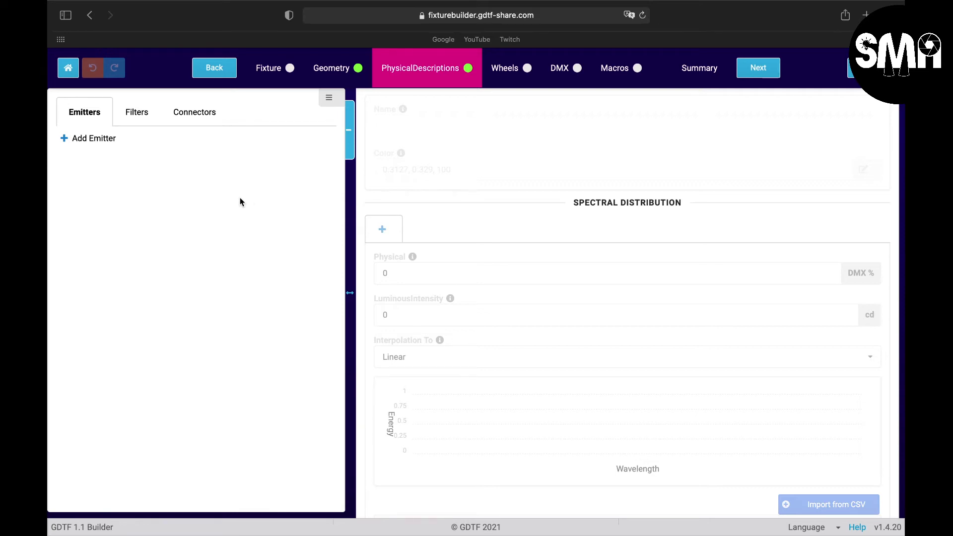
Add a trial filter to examine its color, transmission and spectral distribution fields, and delete it again
click(131, 114)
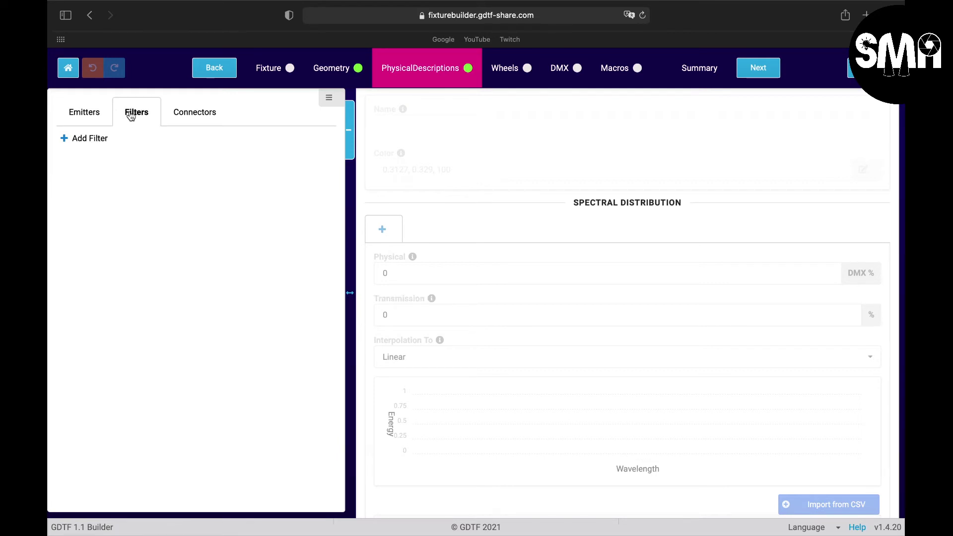
click(73, 141)
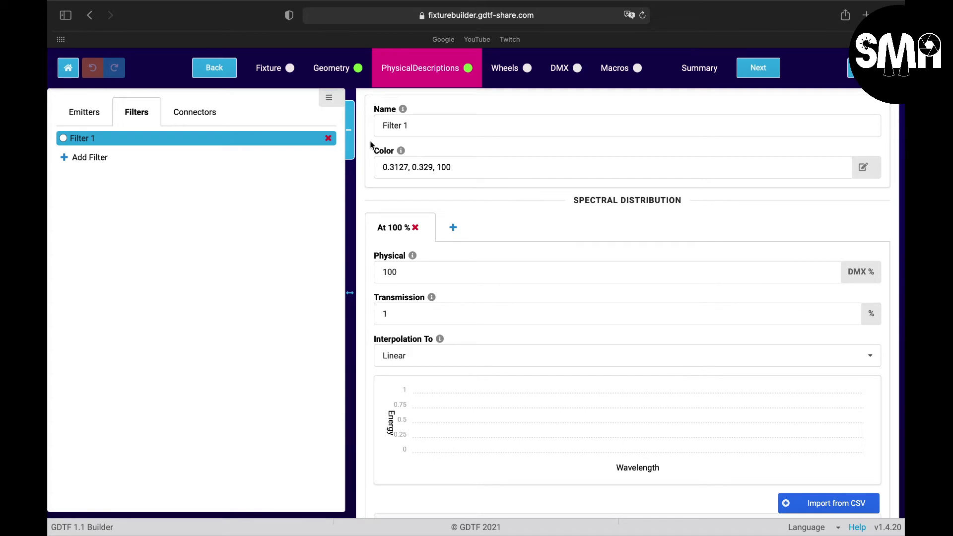
scroll(535, 380, down, 3)
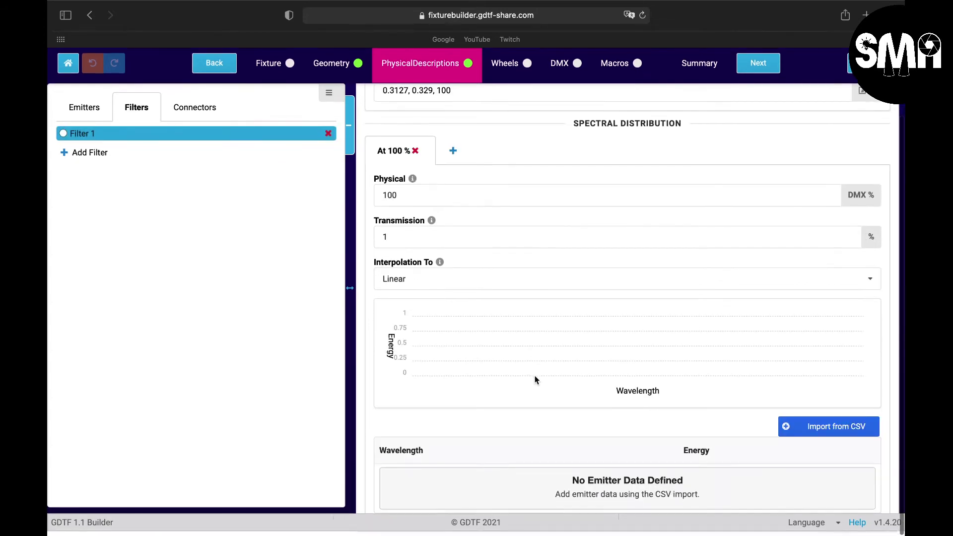
scroll(535, 380, up, 3)
scroll(458, 217, up, 1)
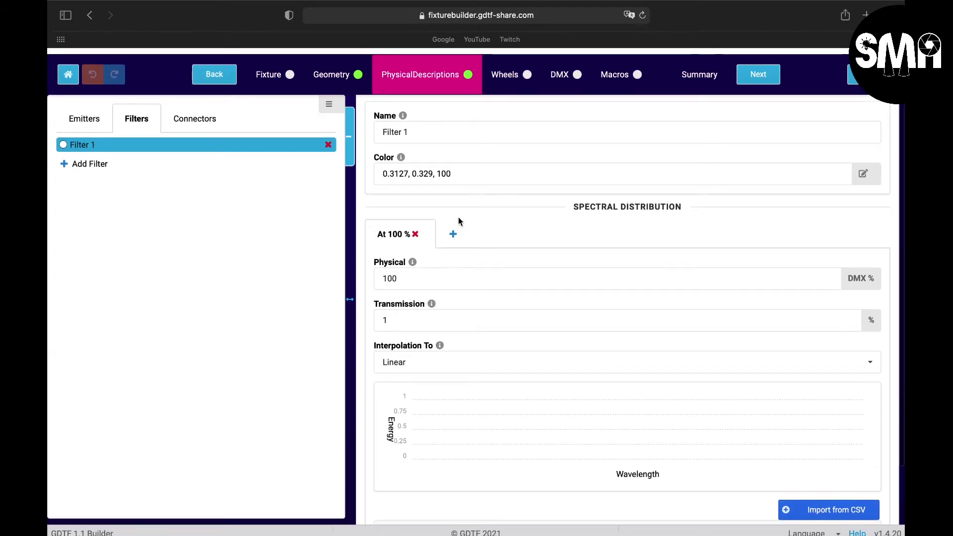
triple_click(397, 125)
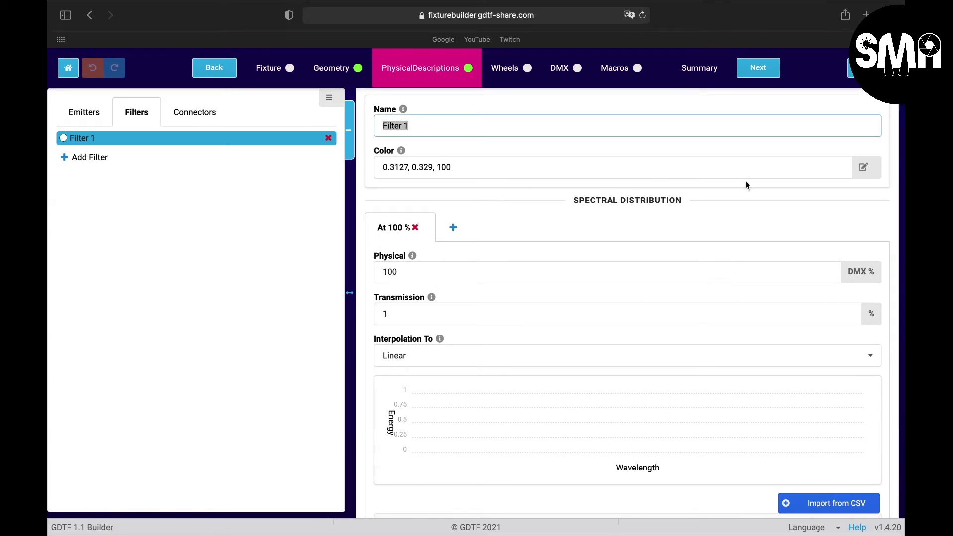
scroll(480, 436, down, 3)
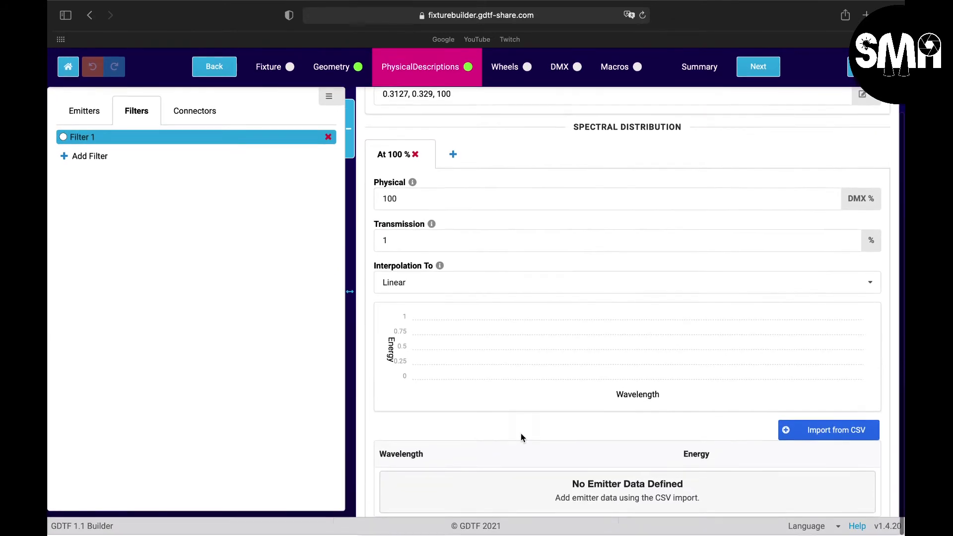
click(327, 140)
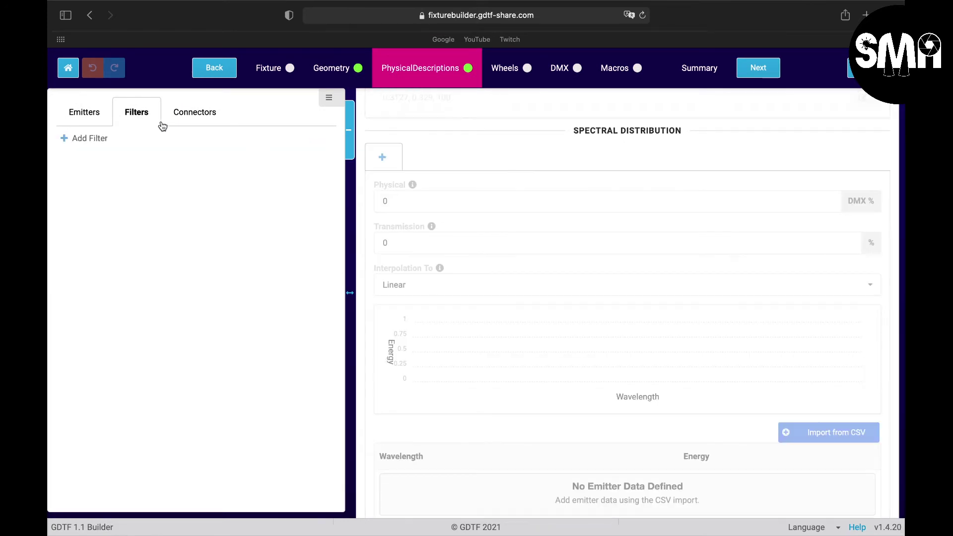
Add a connector to the fixture's physical descriptions
click(195, 113)
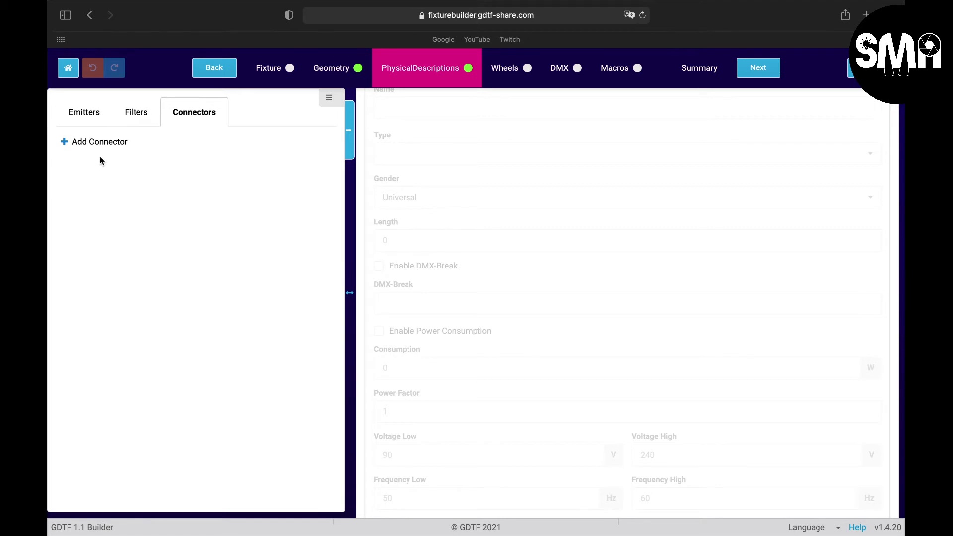
click(65, 143)
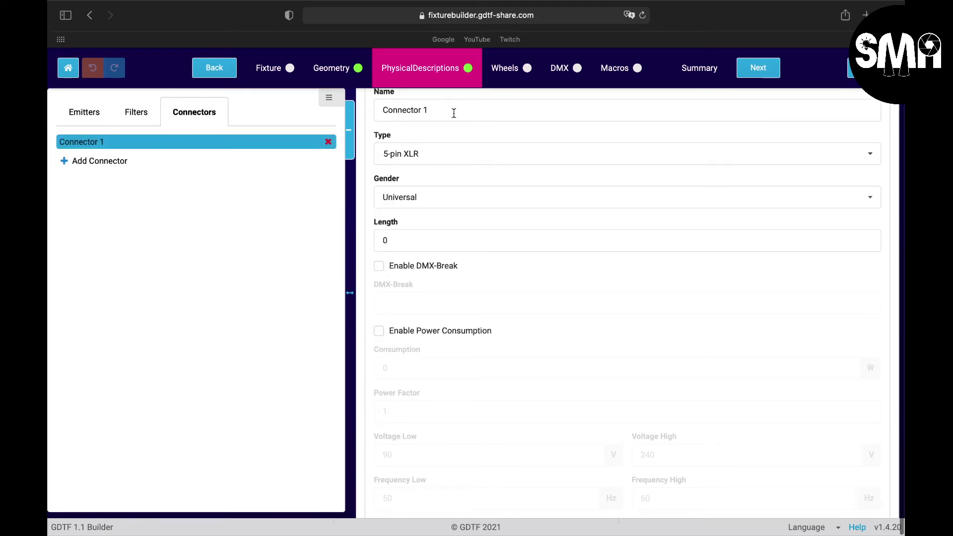
Rename the new connector as "DMX 5pin female"
click(441, 129)
triple_click(441, 128)
text(DMX)
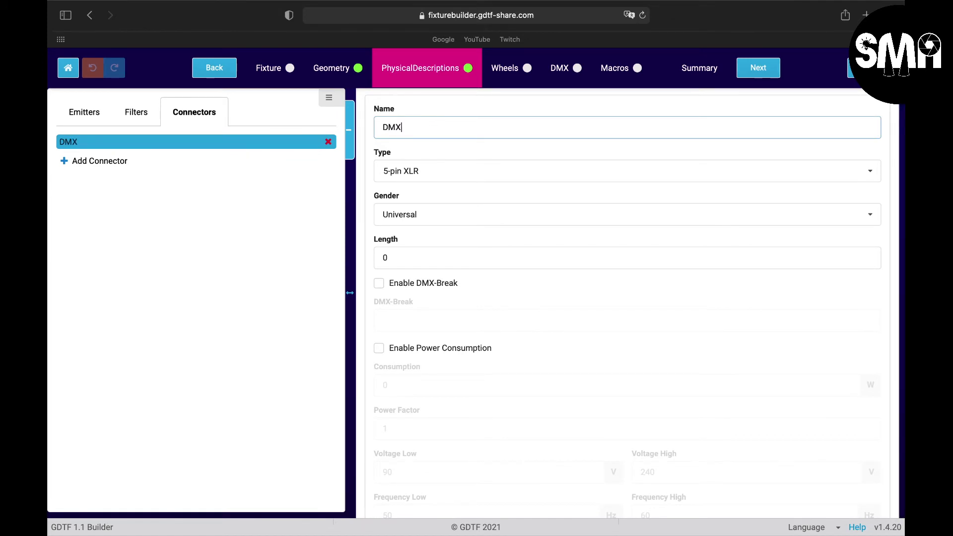
text( 5)
text(pol)
key(BackSpace)
key(BackSpace)
key(BackSpace)
text(pin female)
key(BackSpace)
key(BackSpace)
key(BackSpace)
key(BackSpace)
text(Mle)
key(BackSpace)
key(BackSpace)
key(BackSpace)
text(male)
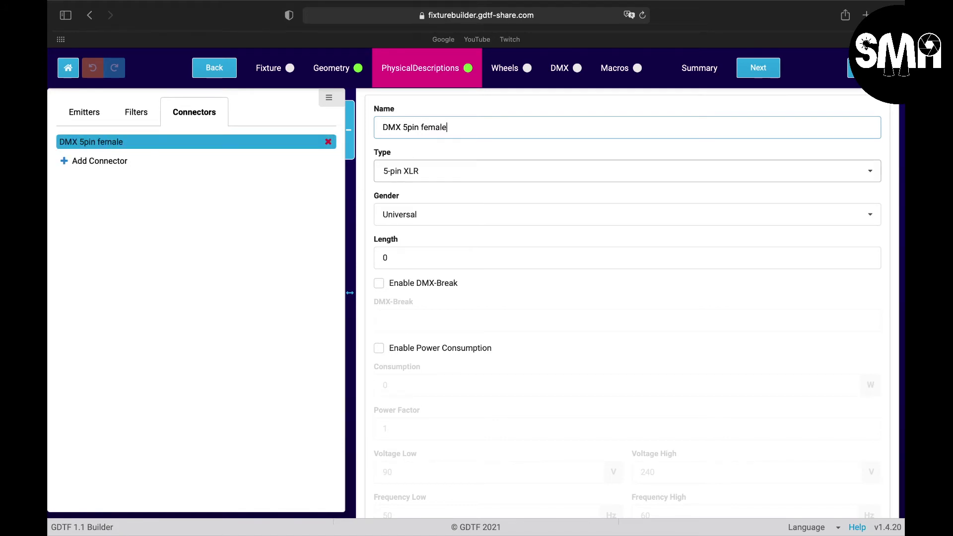
Set the DMX connector's type to 5-pin XLR and its gender to Female
click(433, 168)
scroll(469, 283, down, 2)
scroll(469, 284, down, 2)
scroll(422, 198, up, 3)
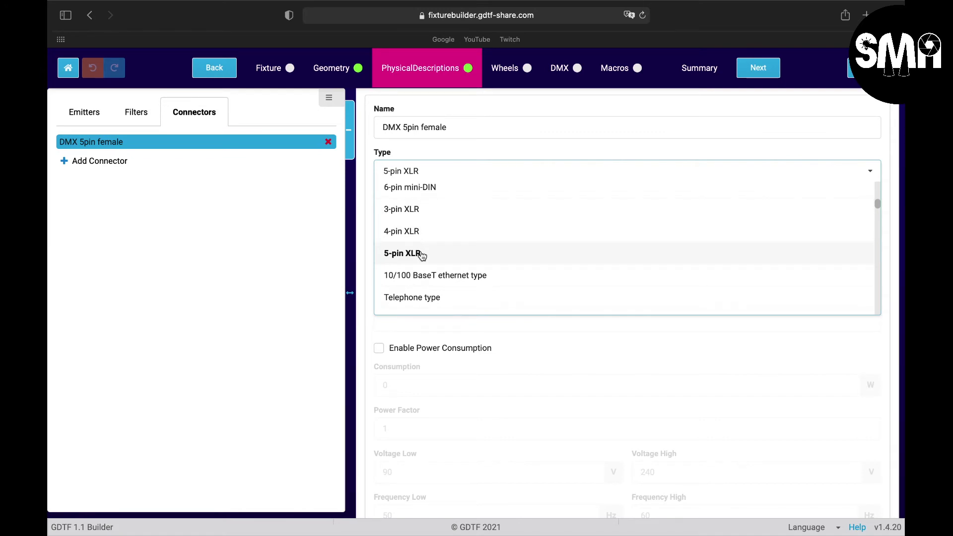
click(419, 251)
click(428, 218)
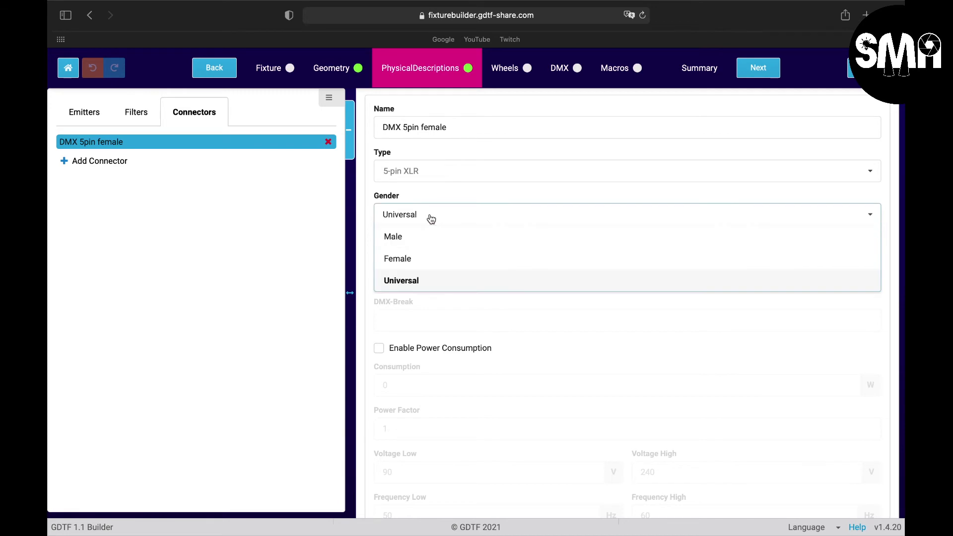
click(420, 263)
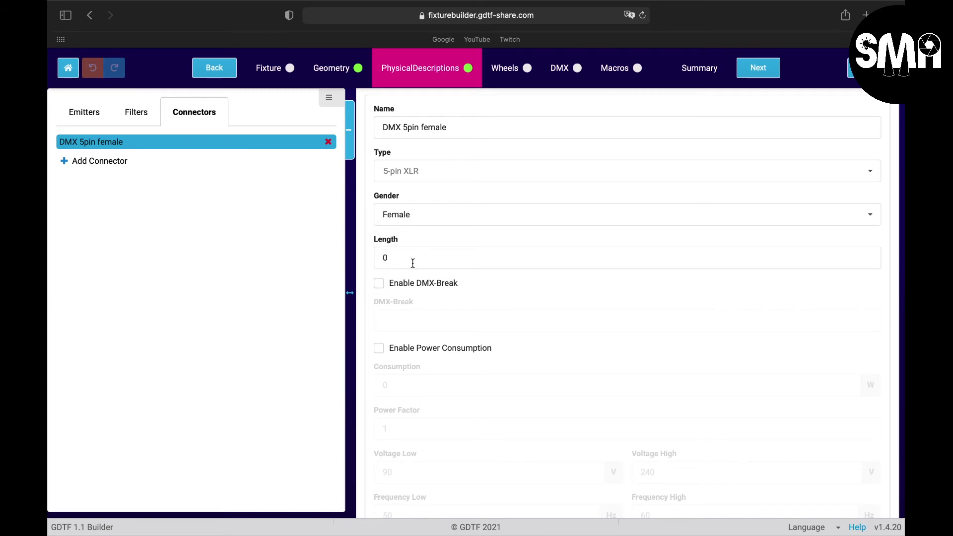
click(393, 255)
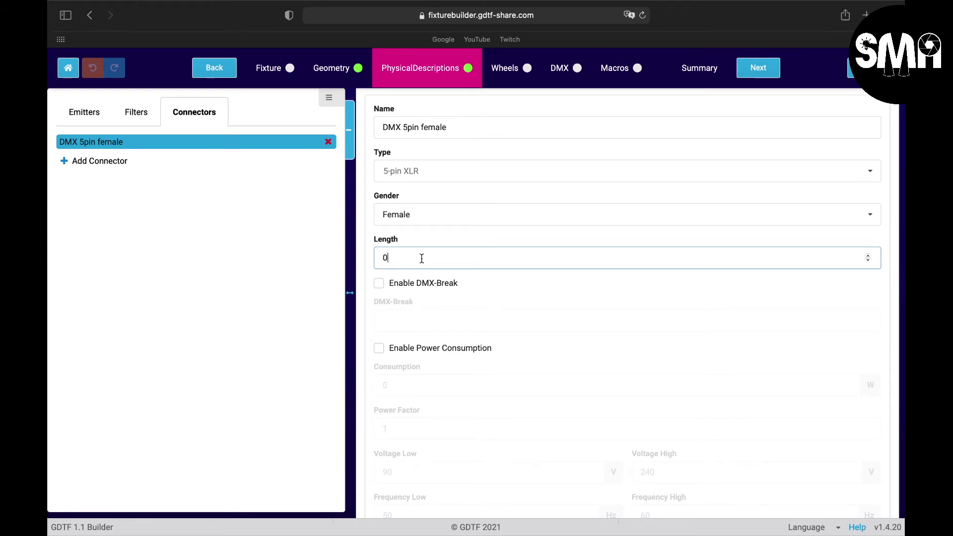
click(574, 300)
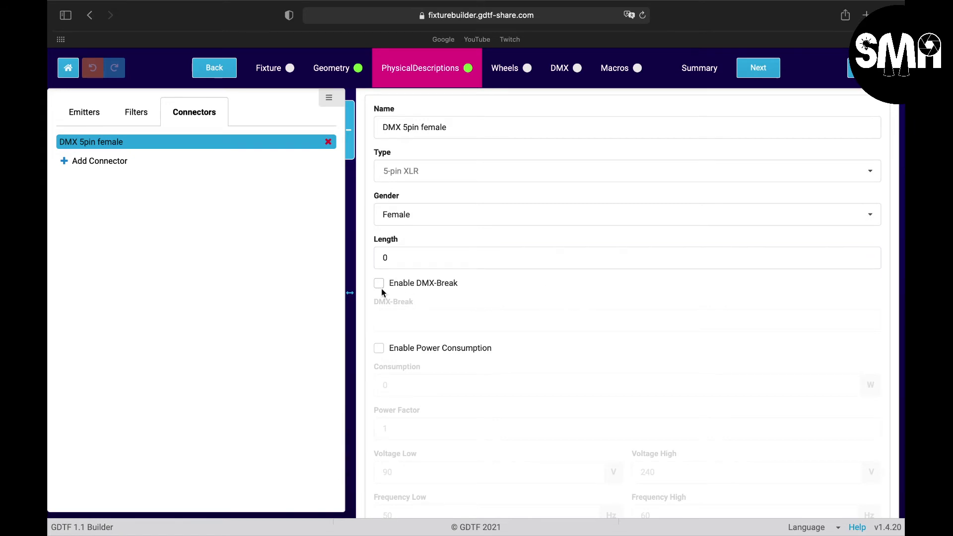
Enable the DMX connector's power consumption to examine the consumption, voltage and frequency fields, and disable it again
scroll(382, 287, down, 1)
click(379, 332)
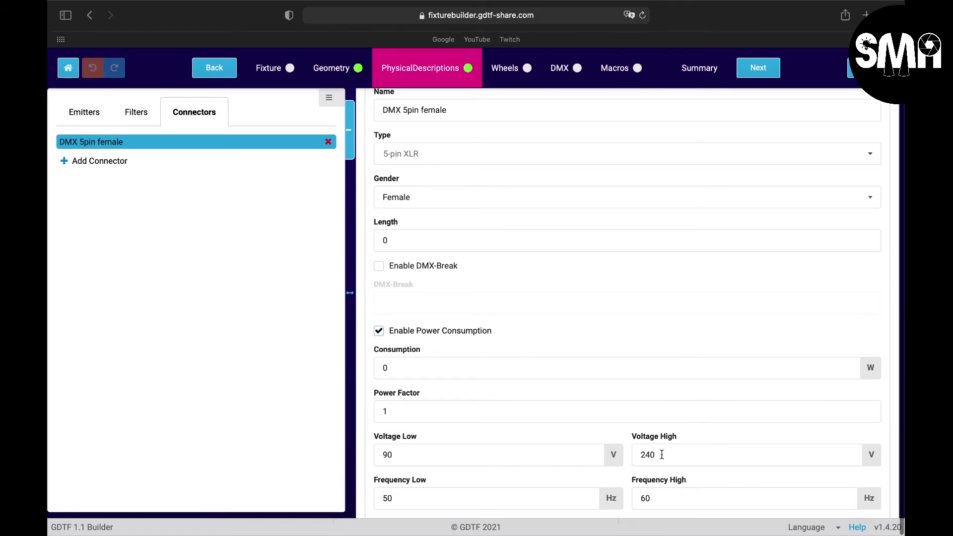
double_click(401, 454)
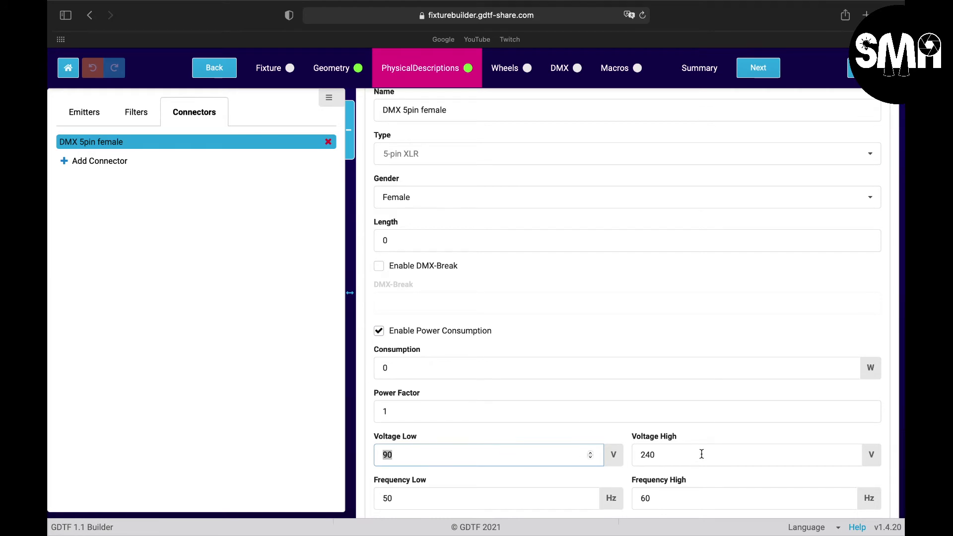
click(383, 498)
click(685, 492)
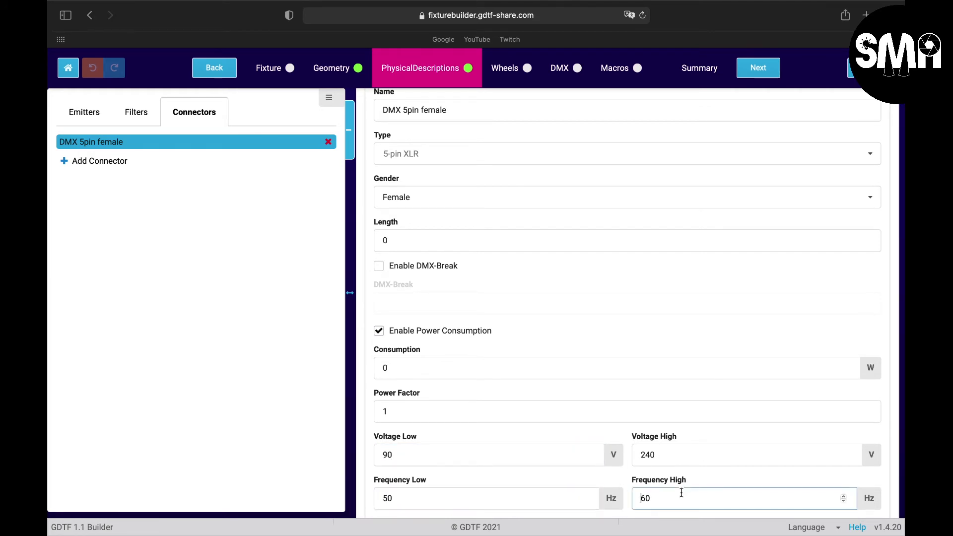
click(412, 368)
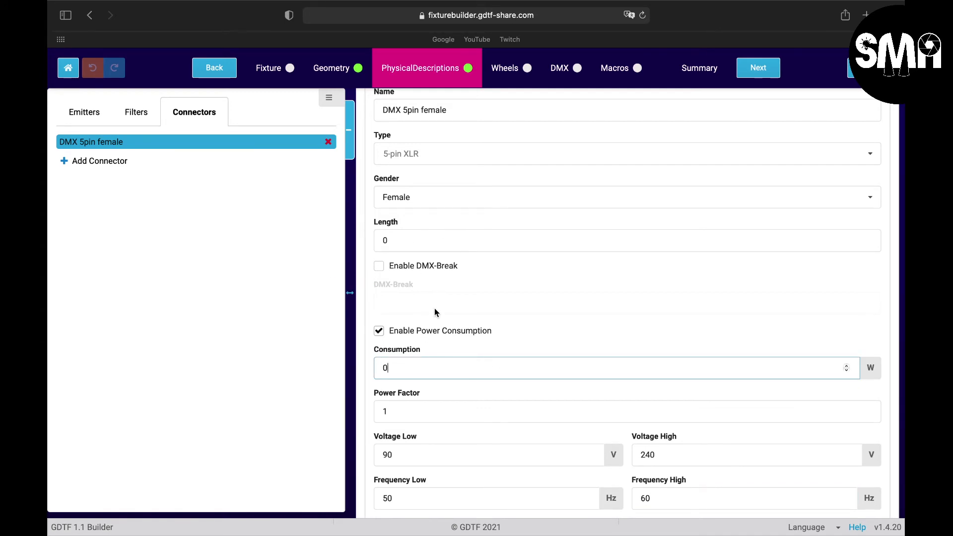
scroll(462, 308, up, 1)
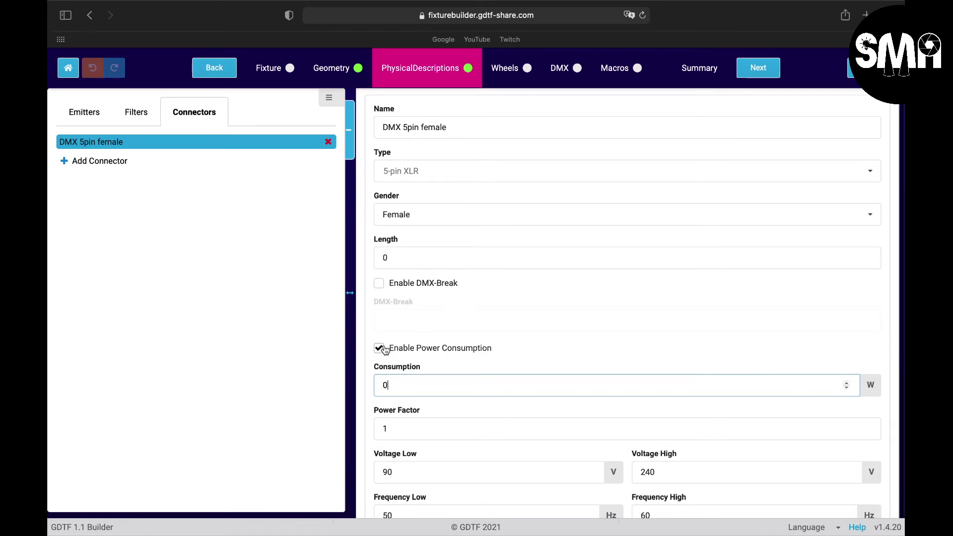
click(379, 349)
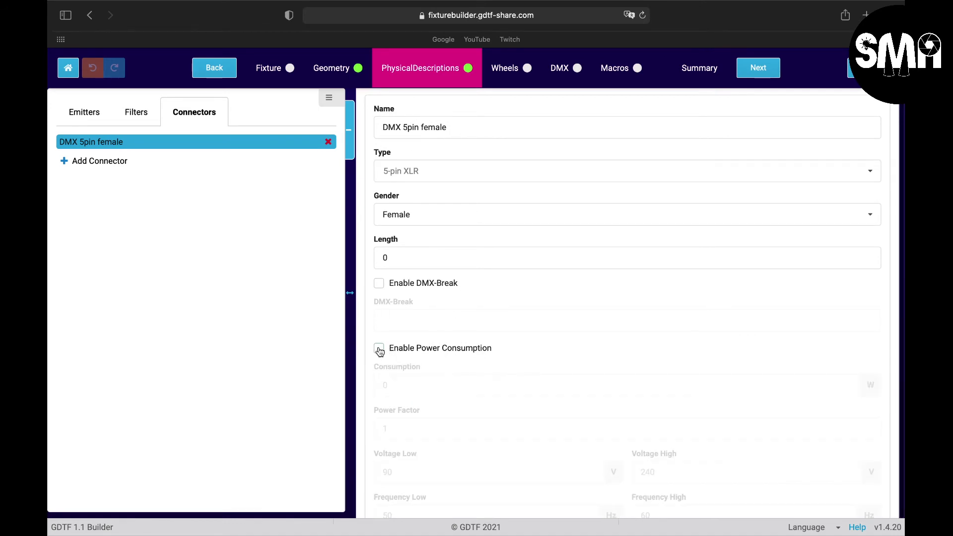
Add a second connector and name it "PowerCon In"
click(98, 162)
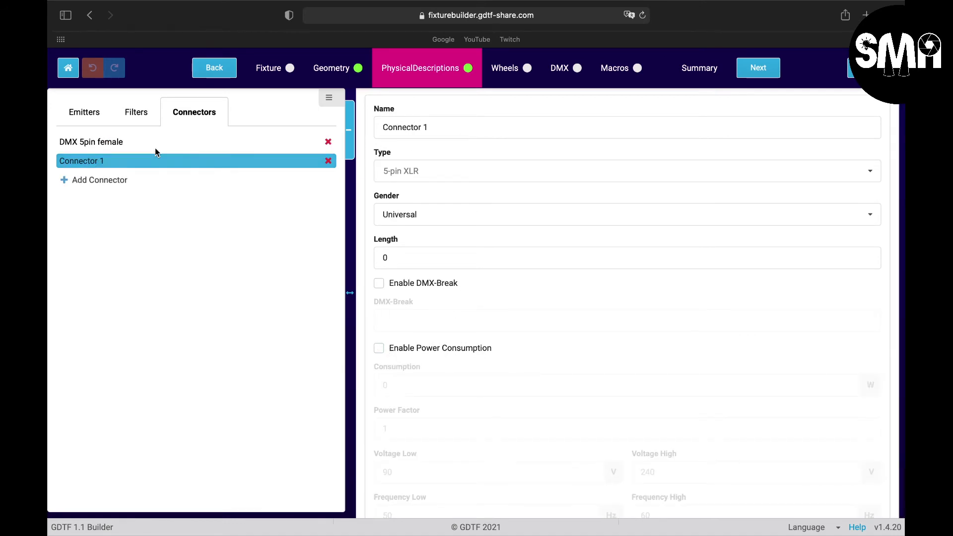
click(451, 127)
key(BackSpace)
key(BackSpace)
key(BackSpace)
key(BackSpace)
key(BackSpace)
key(BackSpace)
key(BackSpace)
key(BackSpace)
key(BackSpace)
key(BackSpace)
key(BackSpace)
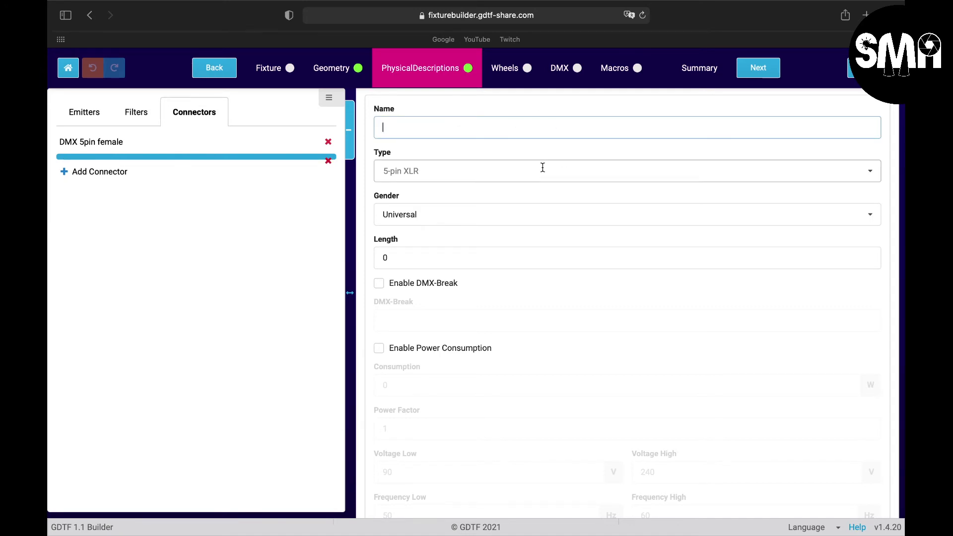
text(Power)
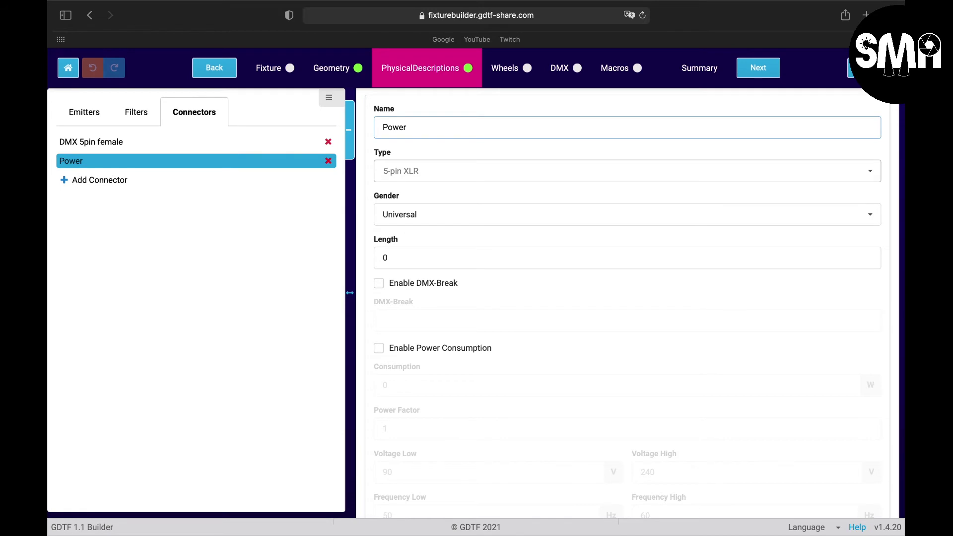
text(Con In)
Set the PowerCon In connector's type to Powercon Blue and keep its gender as Universal
click(525, 170)
scroll(487, 267, down, 10)
scroll(487, 267, up, 3)
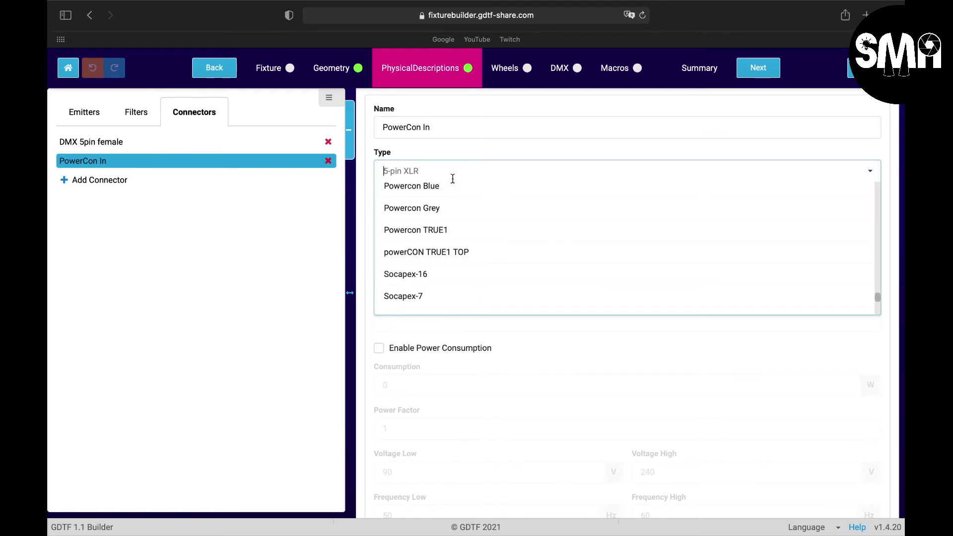
click(453, 188)
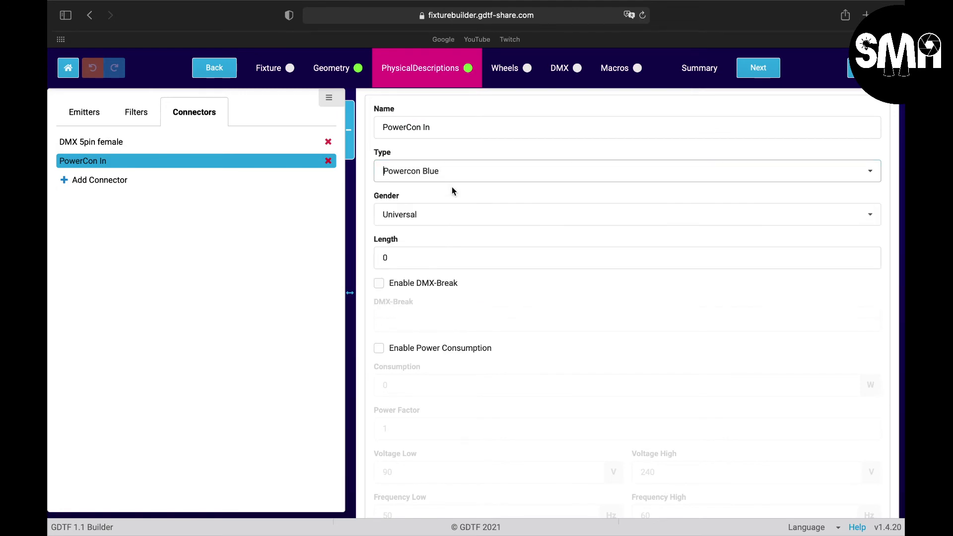
click(425, 220)
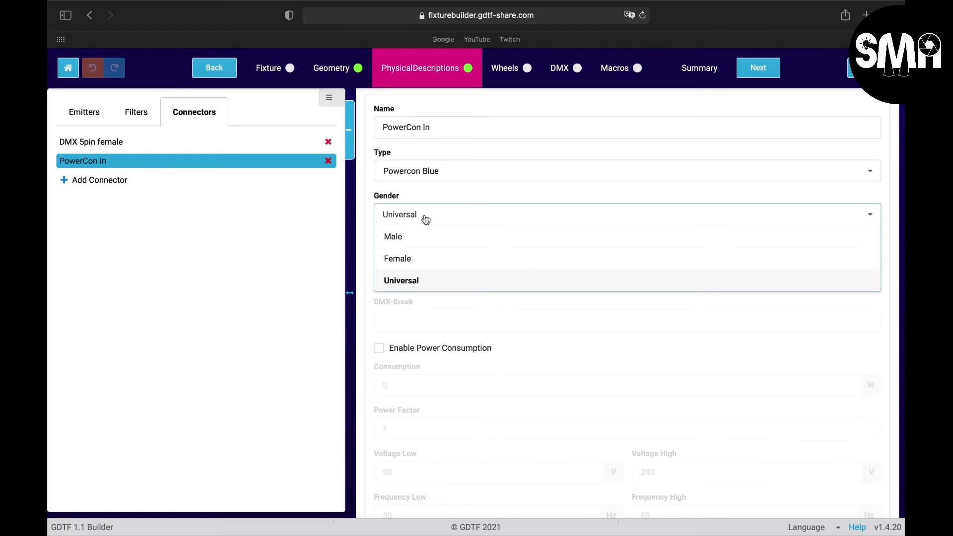
click(415, 281)
Enable power consumption for the PowerCon In connector and set its consumption to 60 W
scroll(410, 257, down, 2)
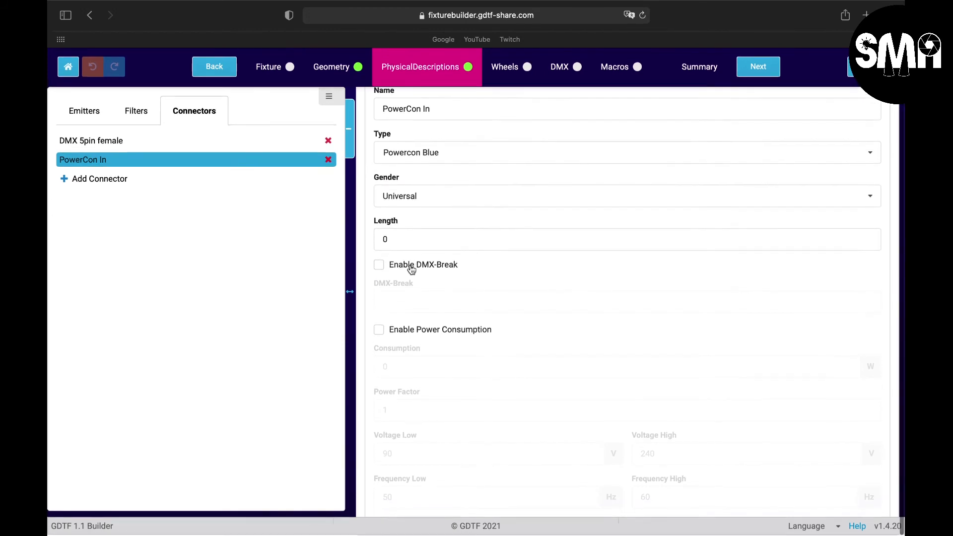
click(379, 326)
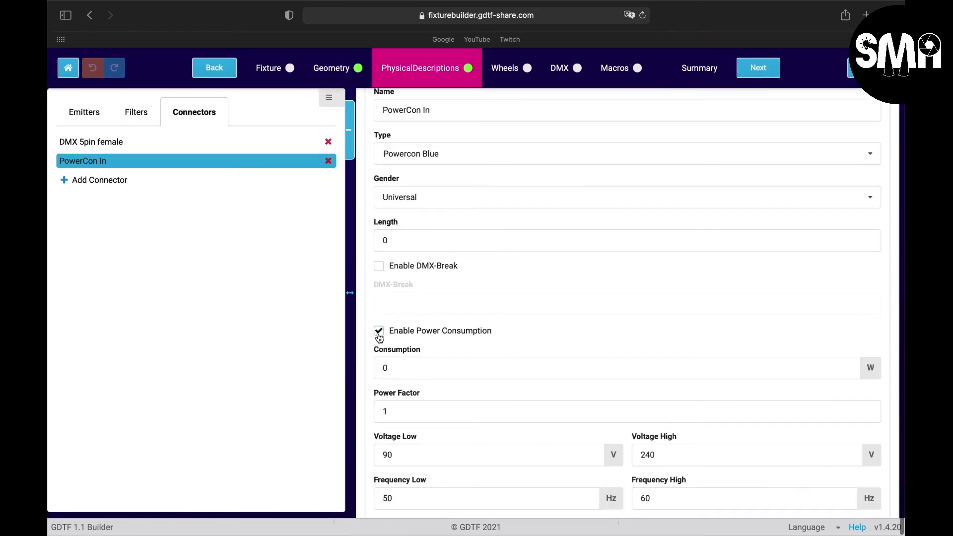
click(464, 368)
text(60)
scroll(496, 444, down, 1)
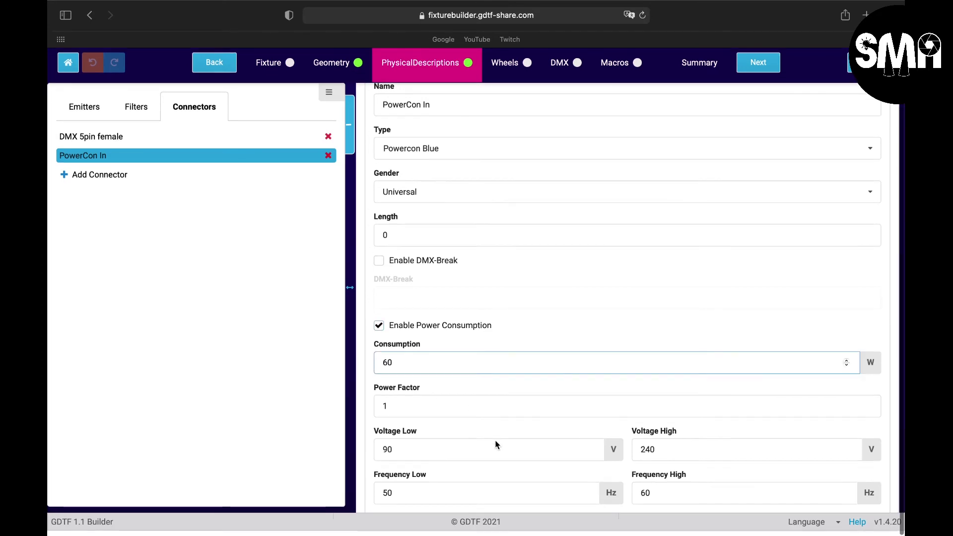
scroll(495, 437, up, 2)
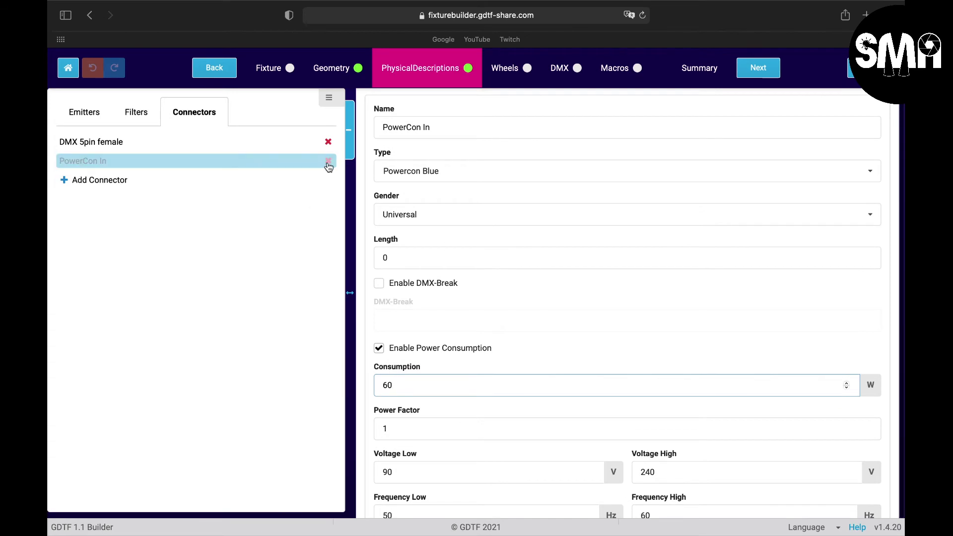
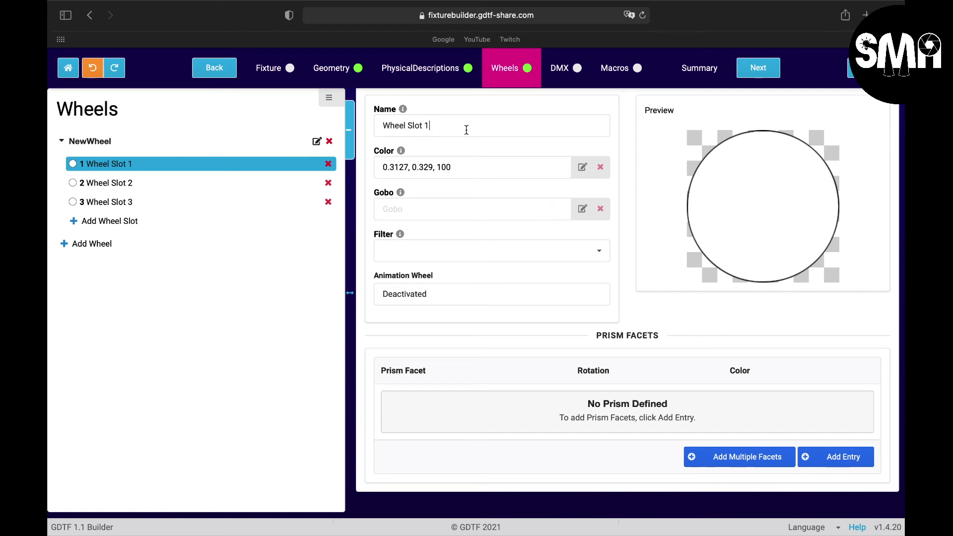
Rename the three slots of the new wheel as RED, GREEN and Blue
drag(466, 128, 303, 107)
text(RED)
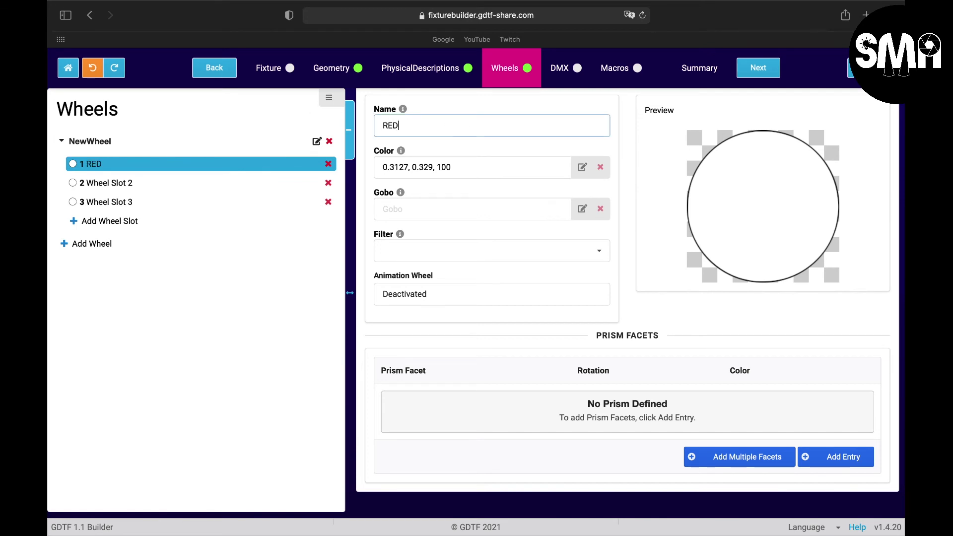
click(122, 185)
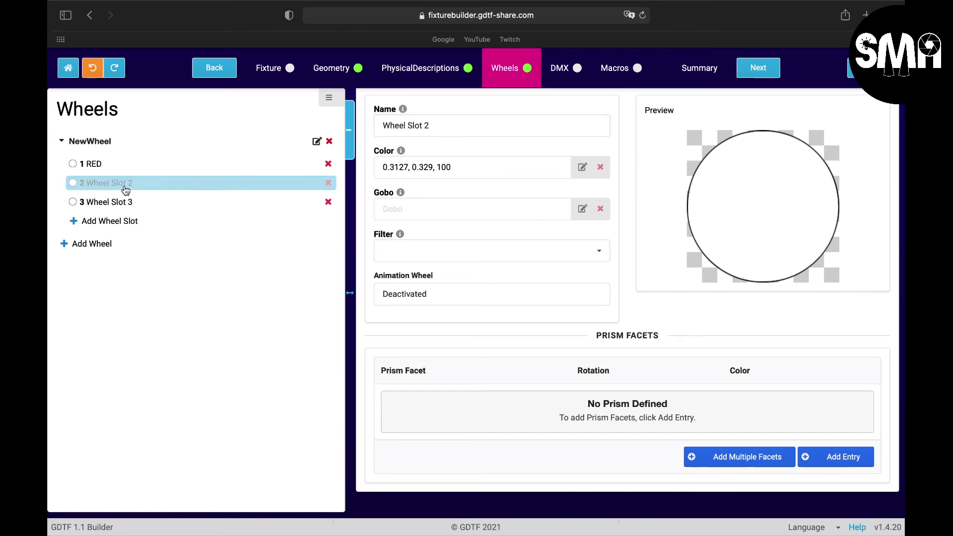
drag(439, 126, 313, 123)
text(GR)
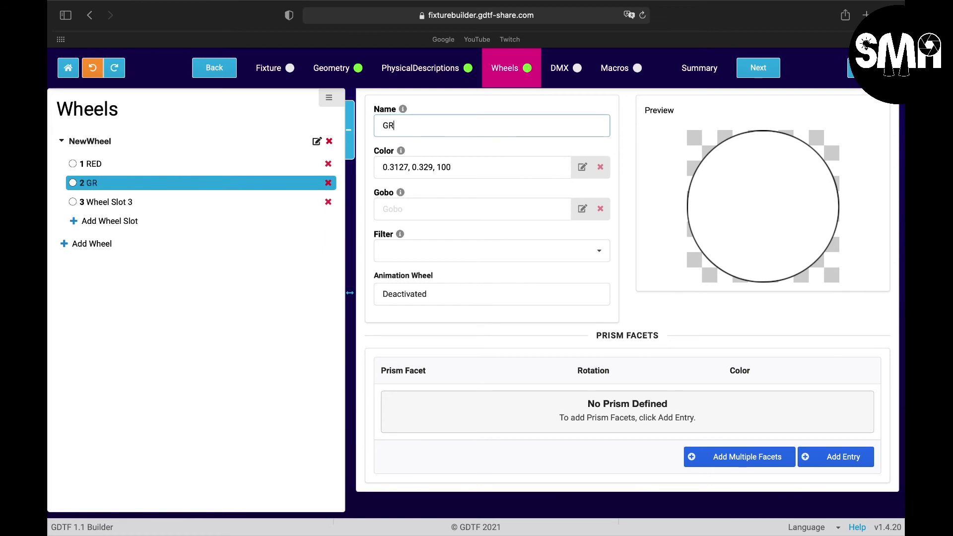
text(EEN)
click(123, 202)
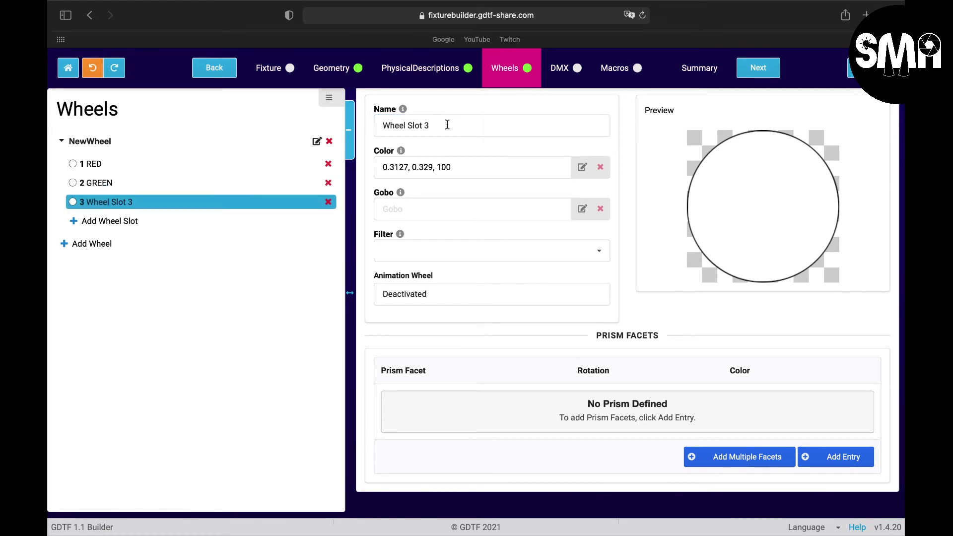
drag(447, 125, 187, 113)
text(Blue)
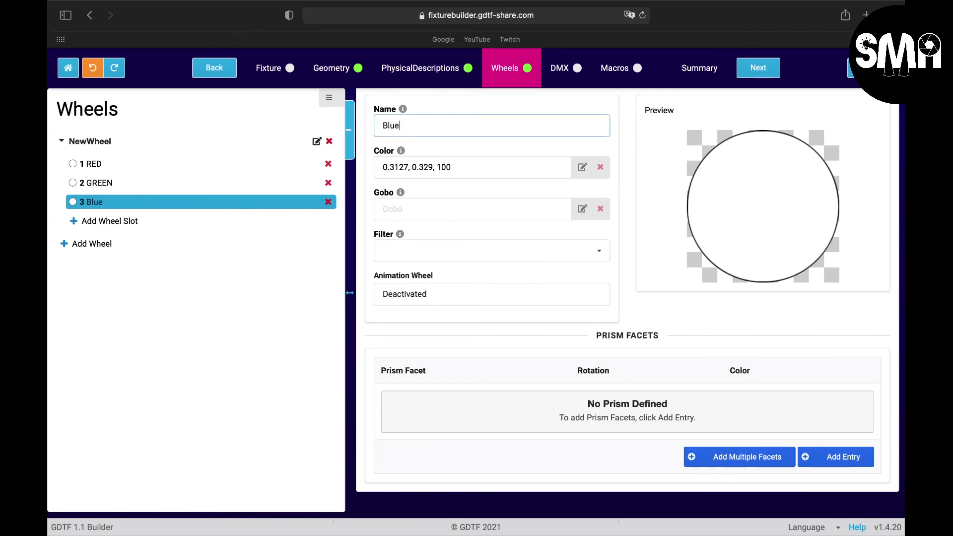
Set the Blue wheel slot's color to R 0 %, G 0 % and B 100 %
click(582, 167)
mouse_move(336, 303)
mouse_down()
mouse_move(232, 379)
mouse_move(276, 410)
mouse_move(257, 389)
mouse_move(278, 389)
mouse_up()
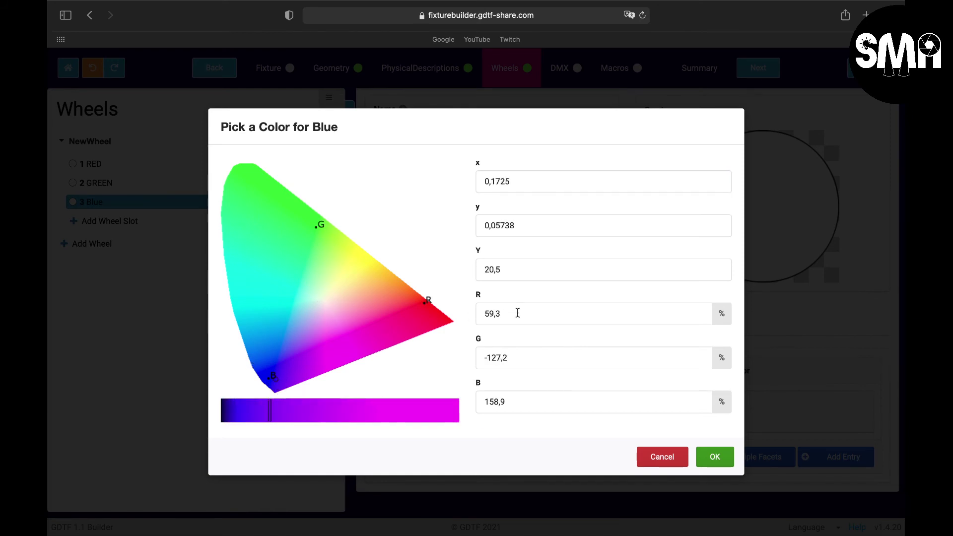
double_click(518, 312)
text(0)
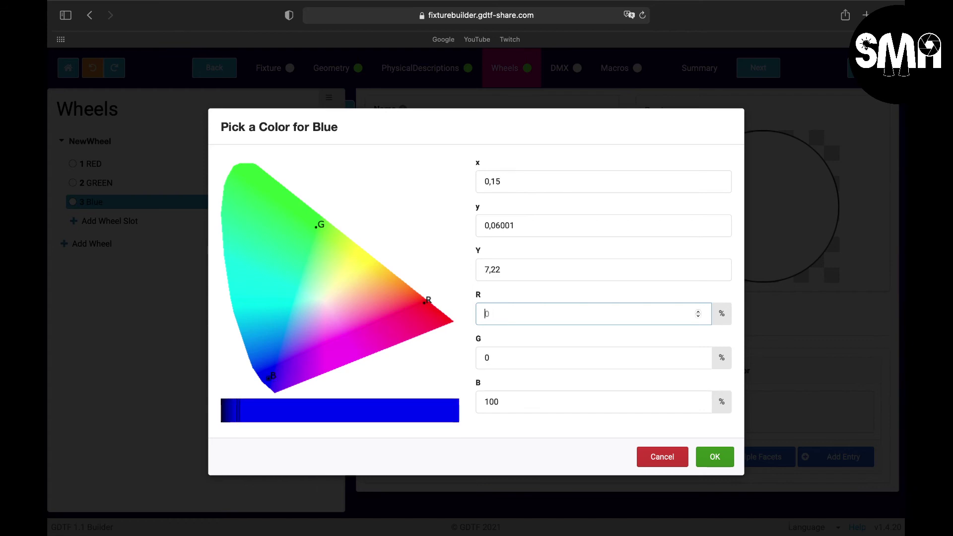
key(Tab)
key(Tab)
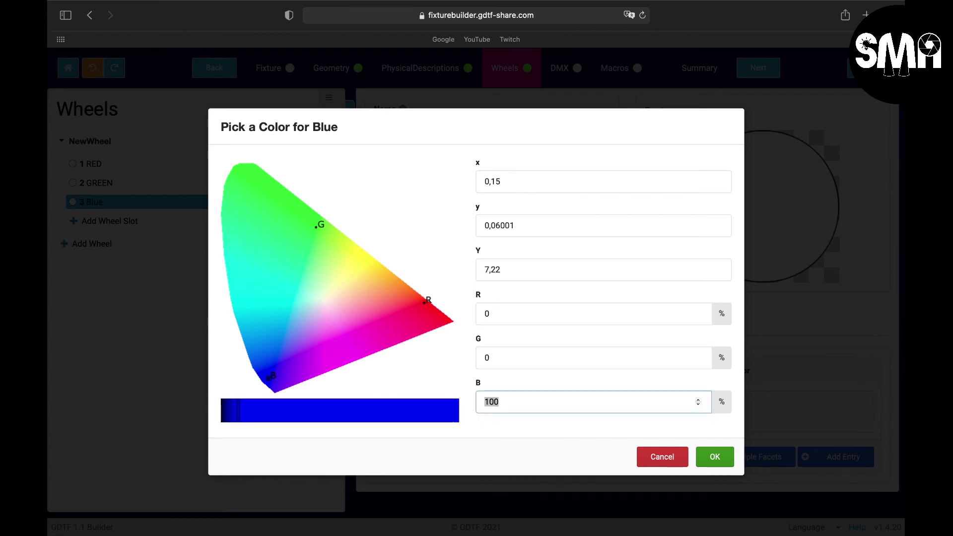
text(255)
key(BackSpace)
key(BackSpace)
key(BackSpace)
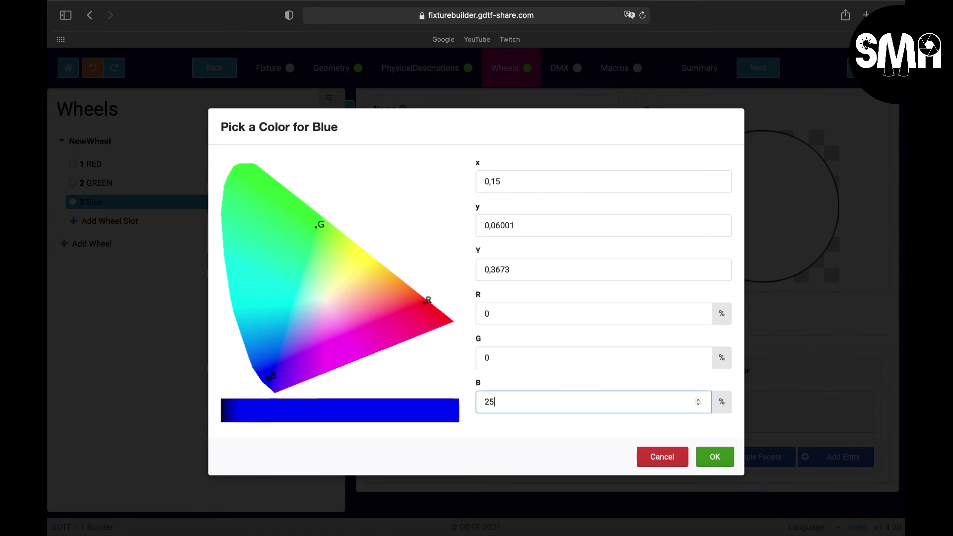
text(100)
click(713, 461)
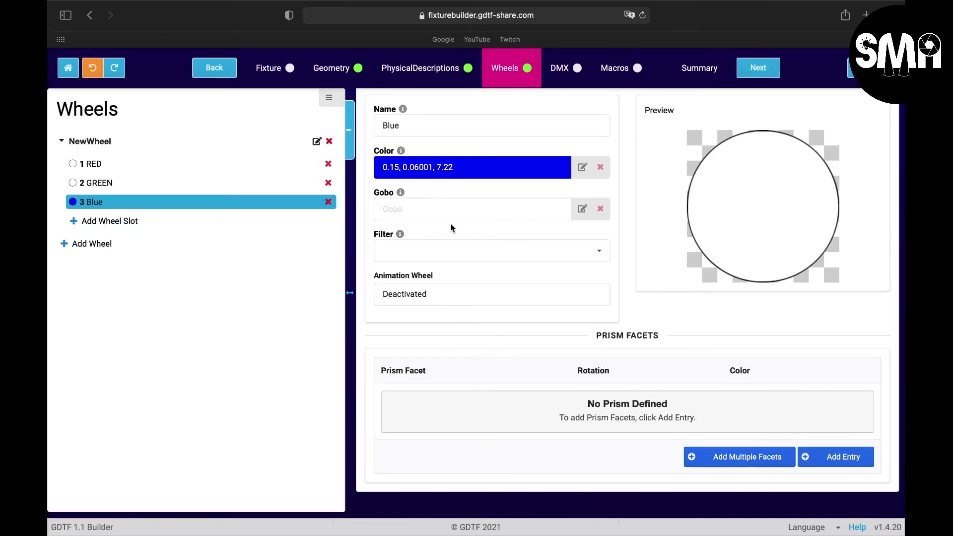
click(426, 207)
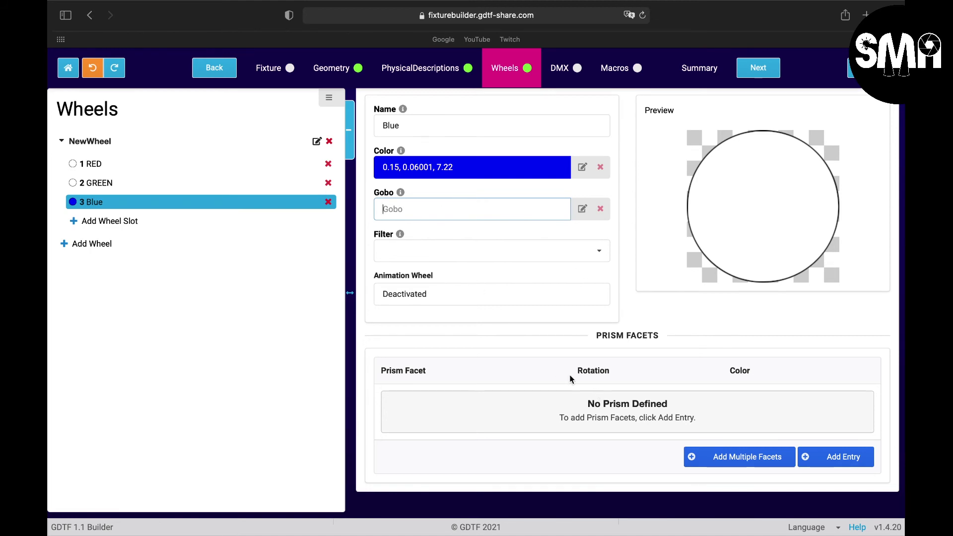
Set the GREEN wheel slot's color to R 0 %, G 100 % and B 0 %
click(130, 184)
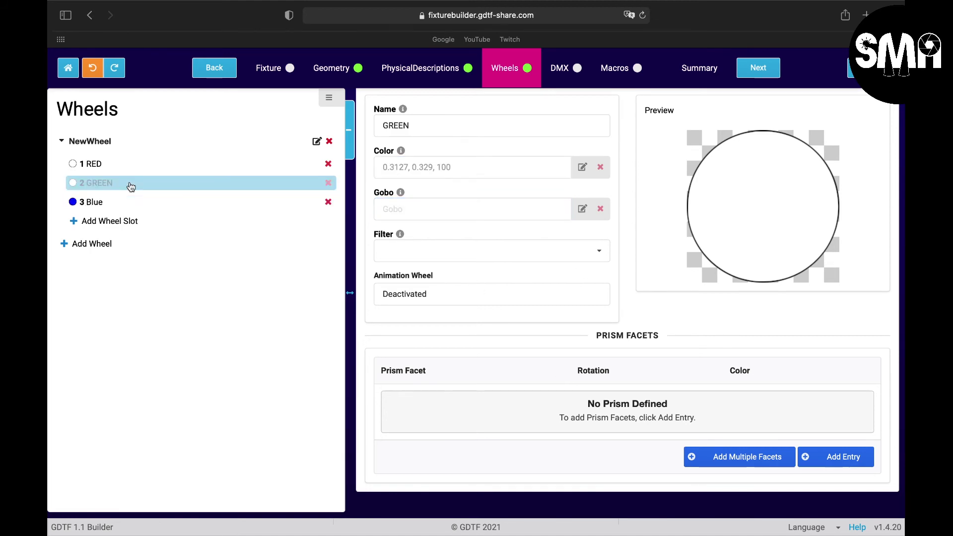
click(582, 169)
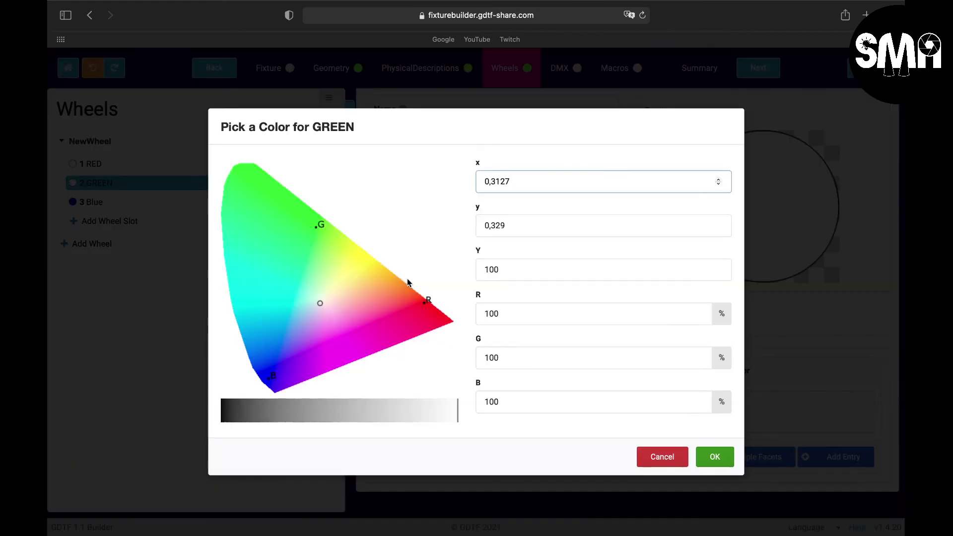
double_click(517, 357)
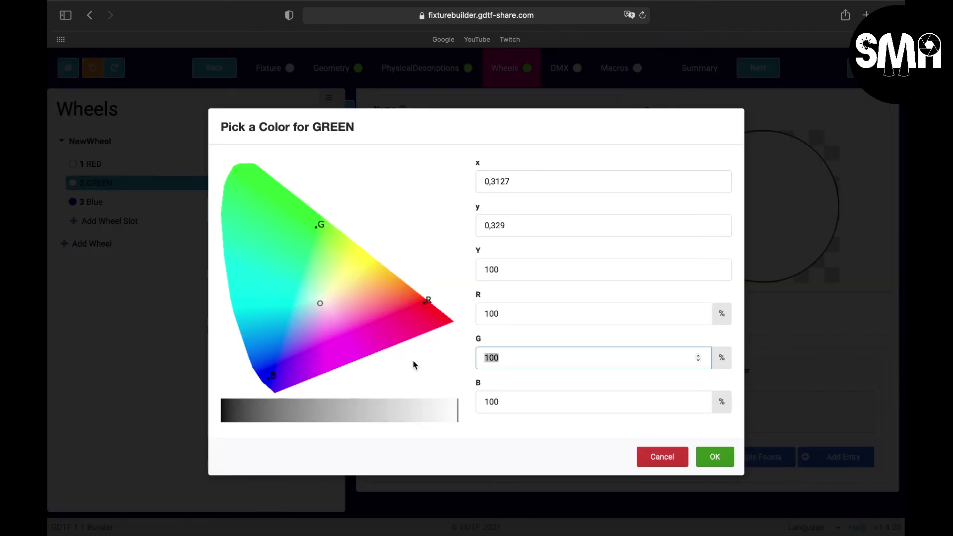
click(509, 318)
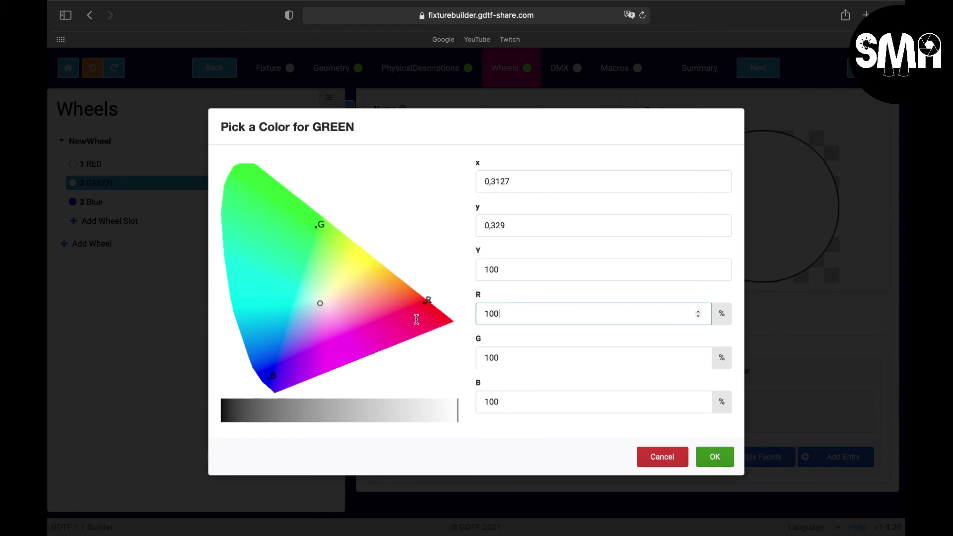
text(0)
key(BackSpace)
key(BackSpace)
key(BackSpace)
key(BackSpace)
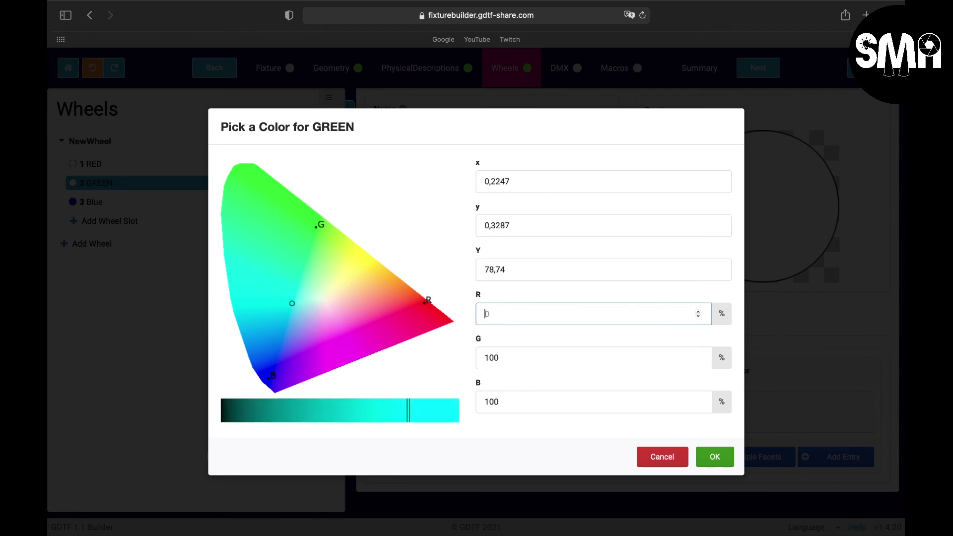
double_click(504, 402)
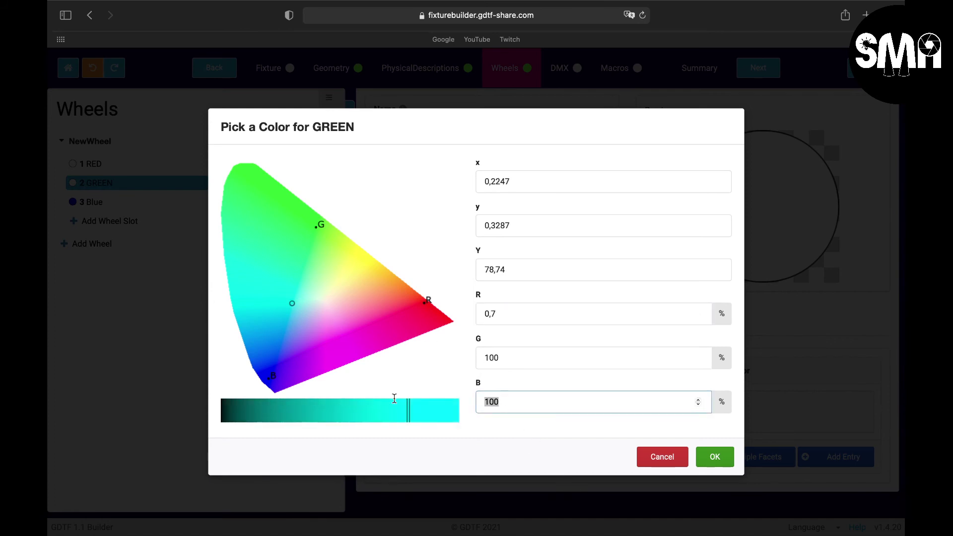
text(0)
click(714, 456)
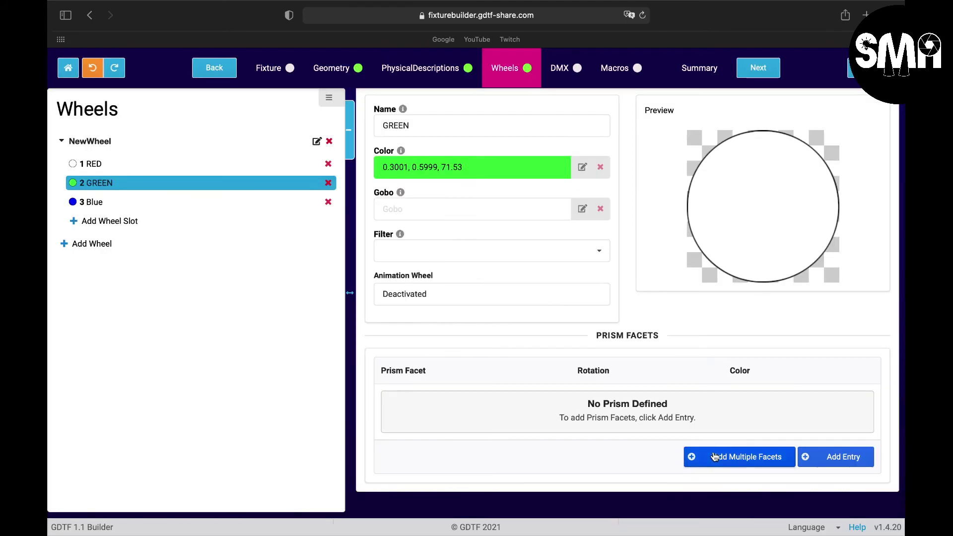
Review the Blue, GREEN and RED wheel slots and view the fixture's DMX modes
click(97, 203)
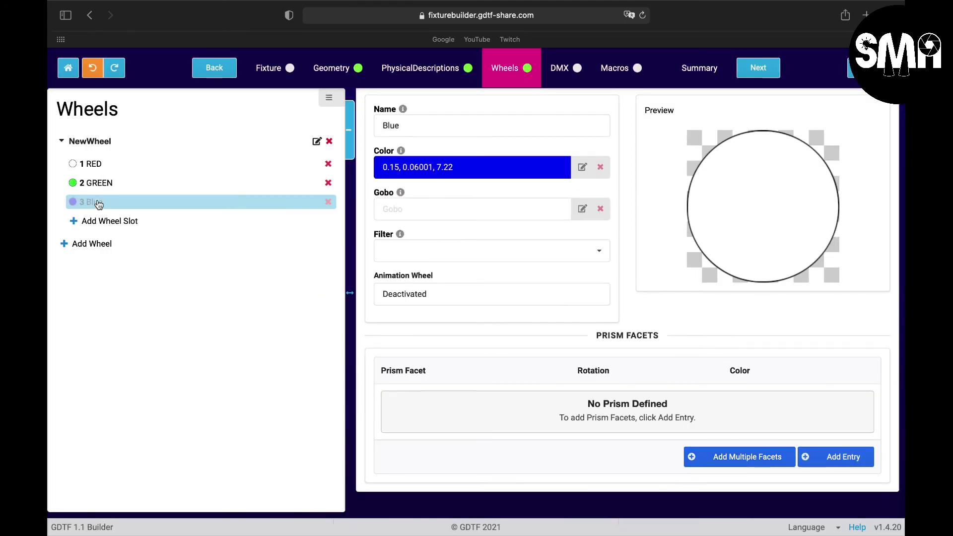
click(96, 183)
click(93, 165)
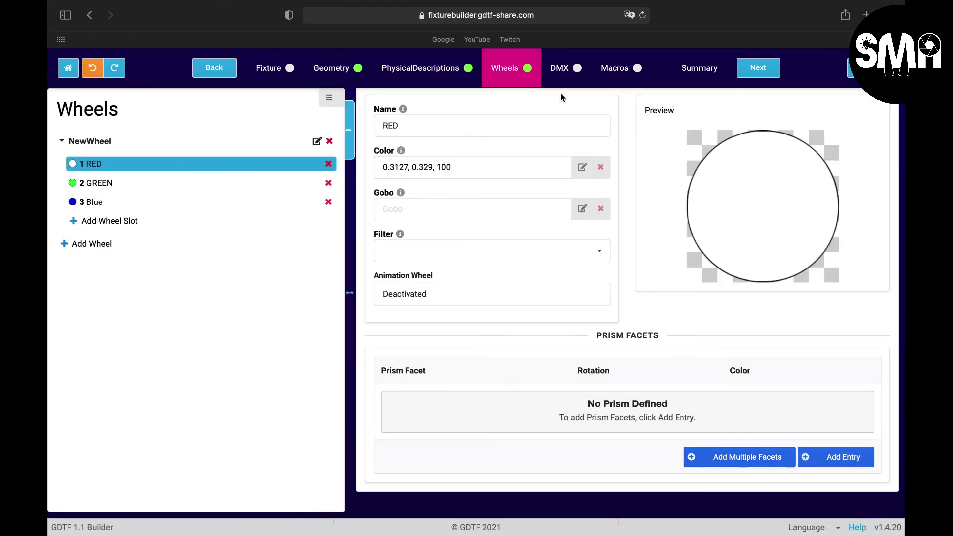
click(560, 70)
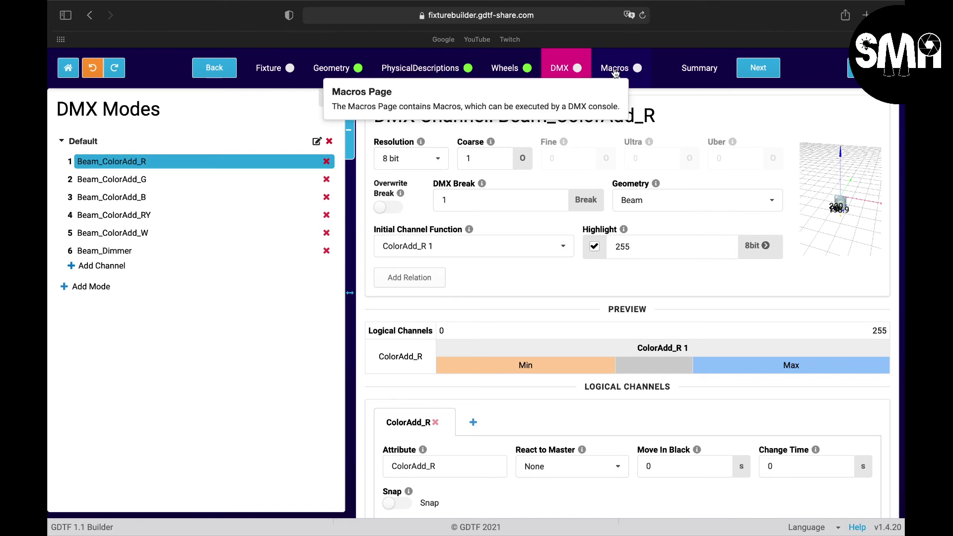
Add a new macro to the Default mode
click(615, 70)
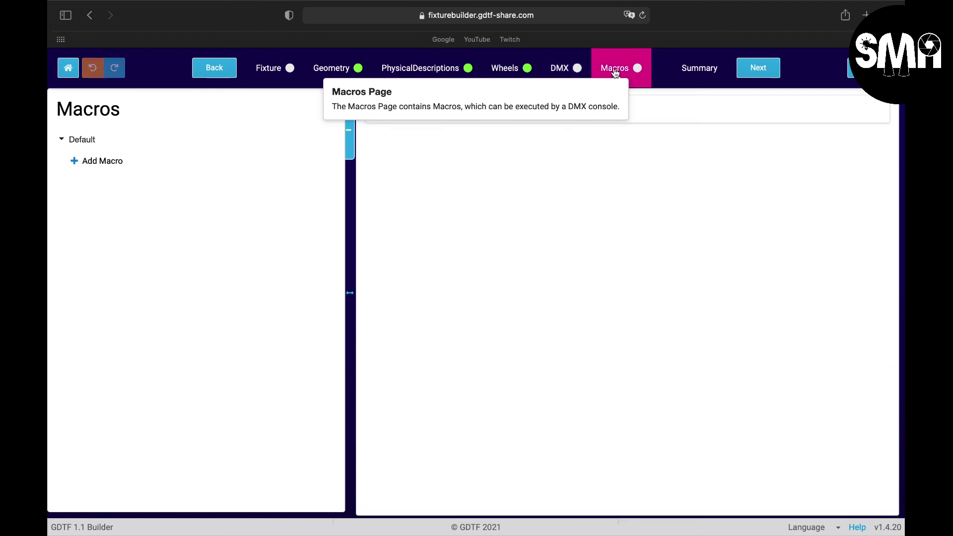
click(102, 161)
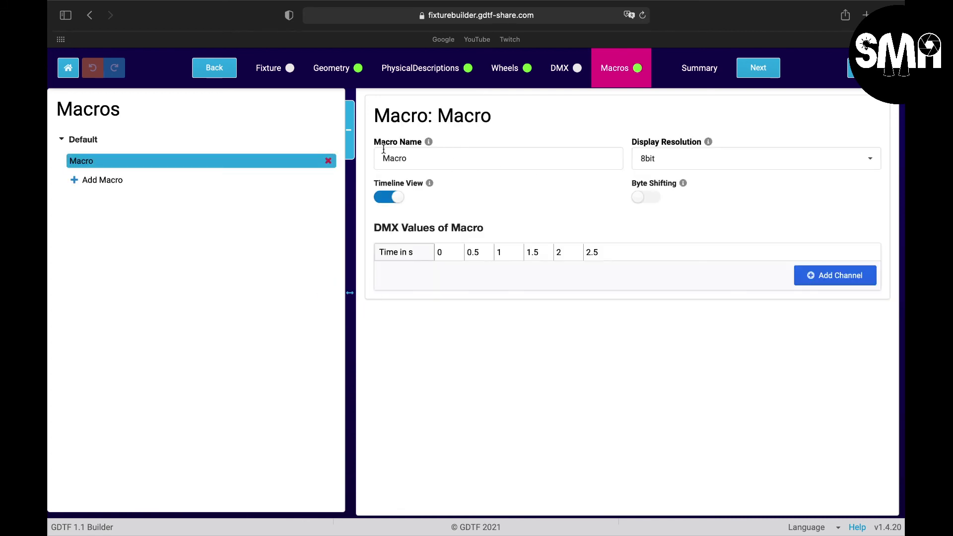
Examine which DMX channels can be added to the macro, leaving without adding one
click(830, 280)
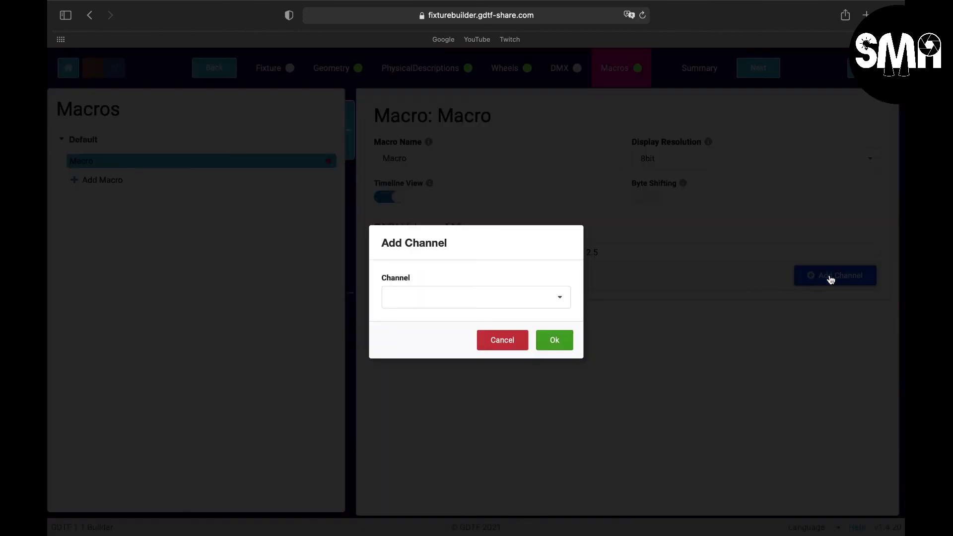
click(563, 305)
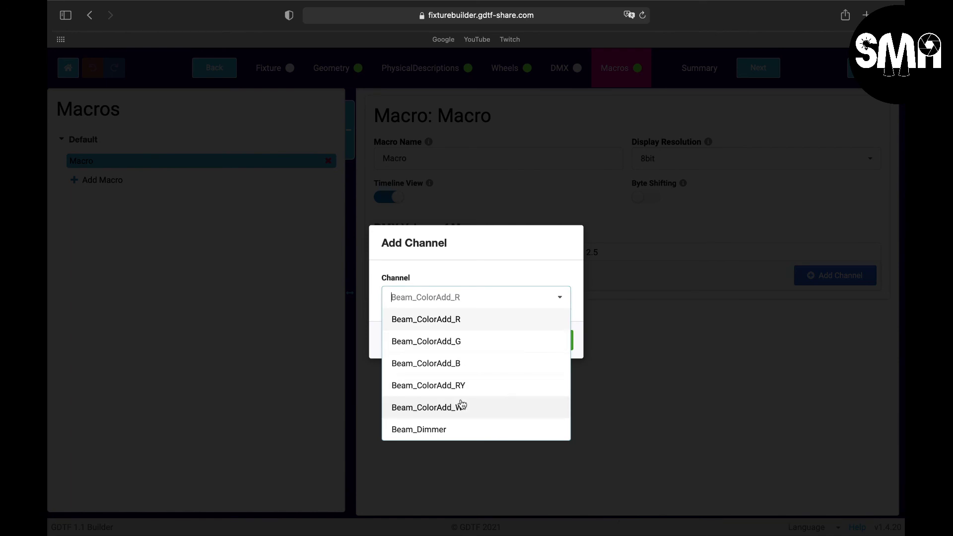
click(555, 249)
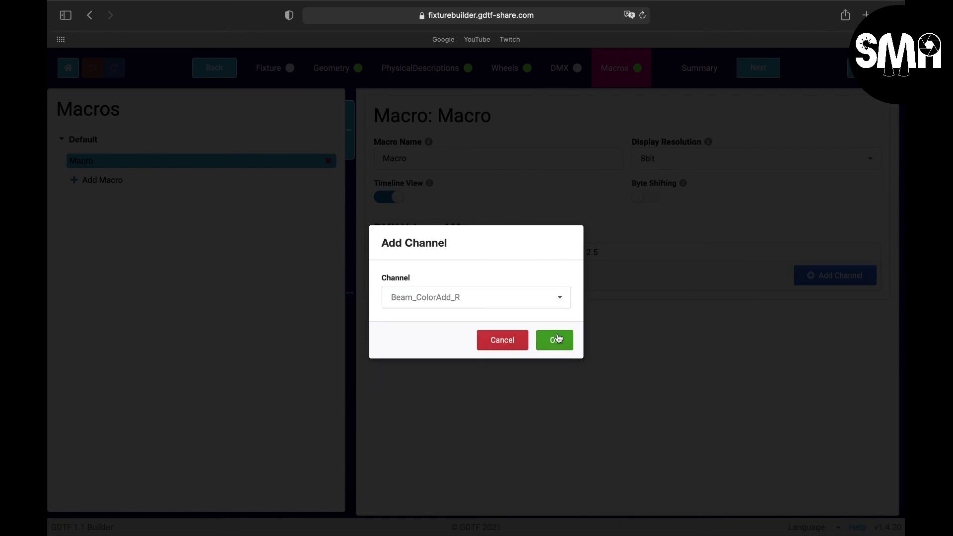
click(502, 342)
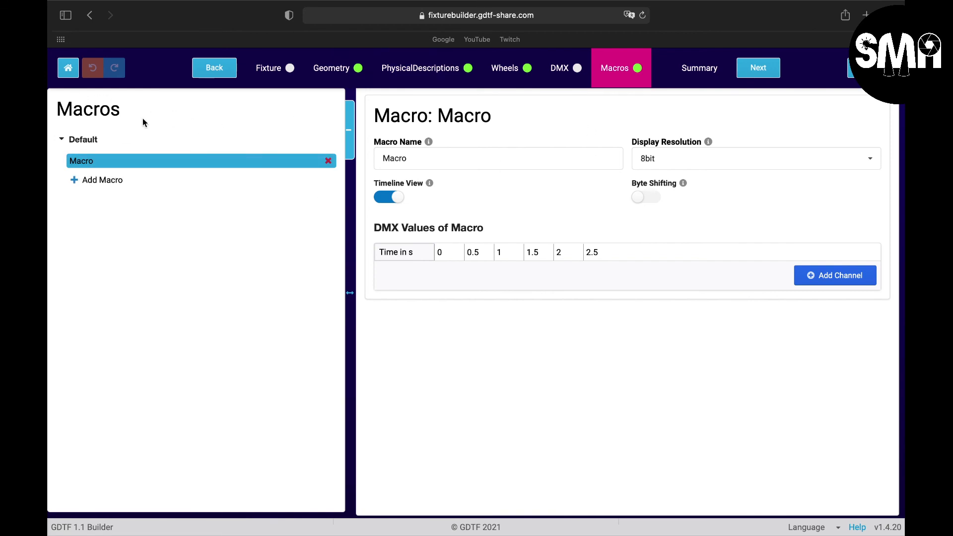
Review the fixture summary and the GDTF Share upload options without uploading the fixture
click(691, 70)
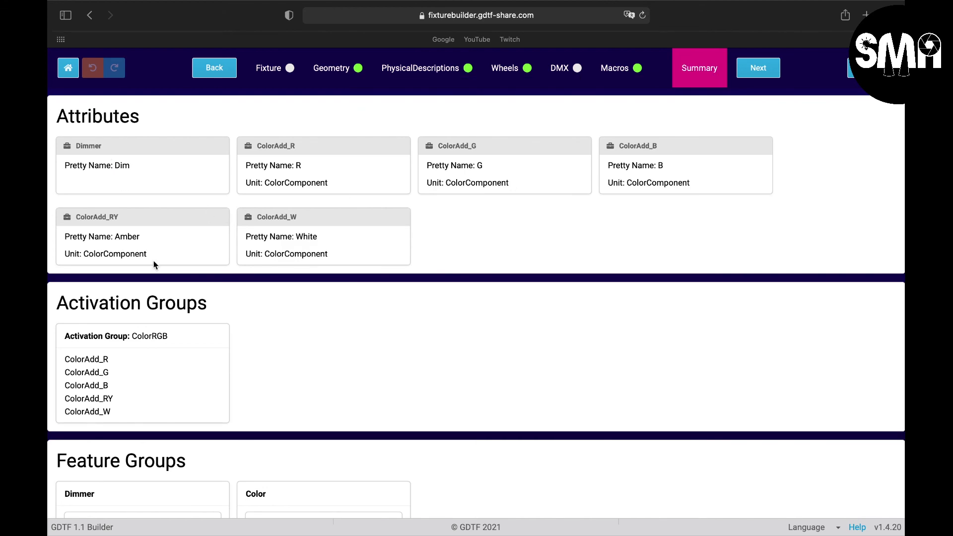
scroll(153, 262, down, 10)
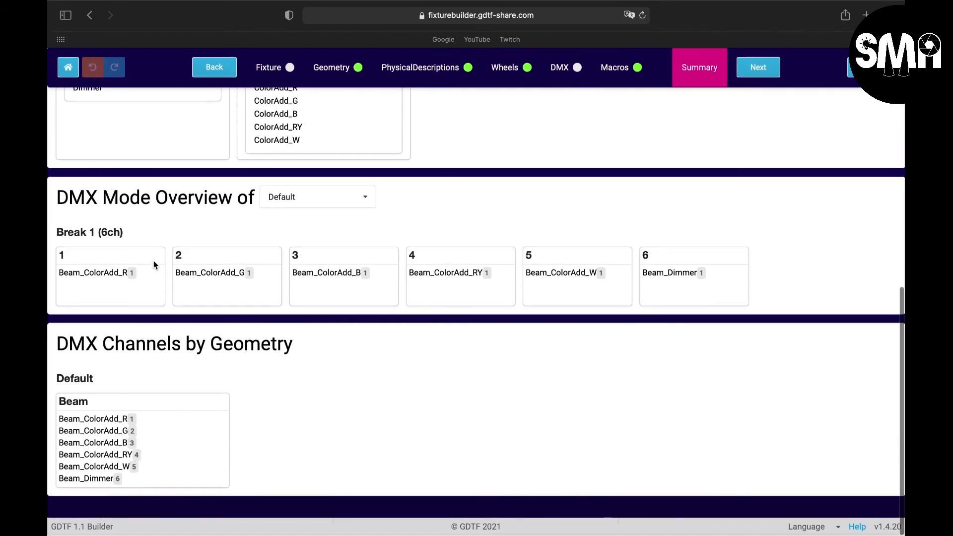
scroll(154, 265, up, 10)
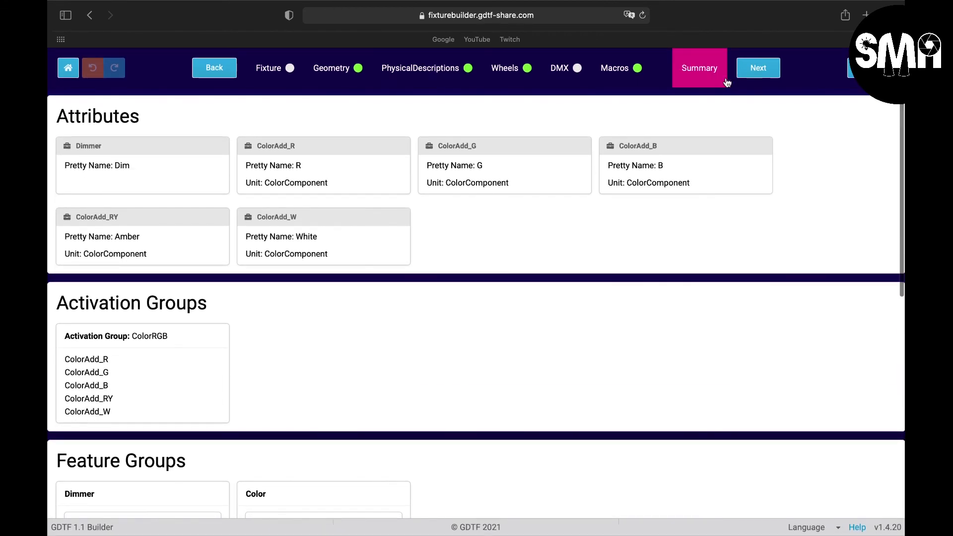
click(761, 70)
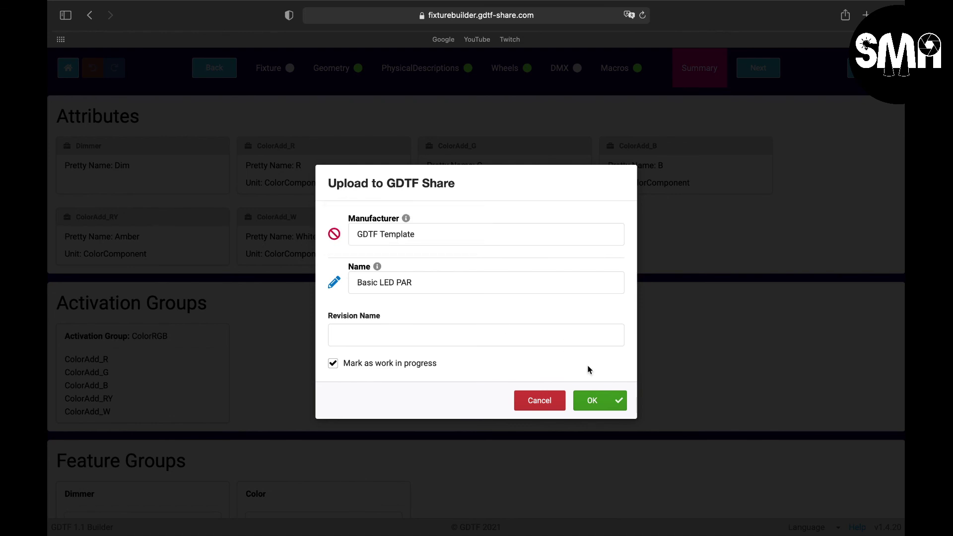
click(541, 401)
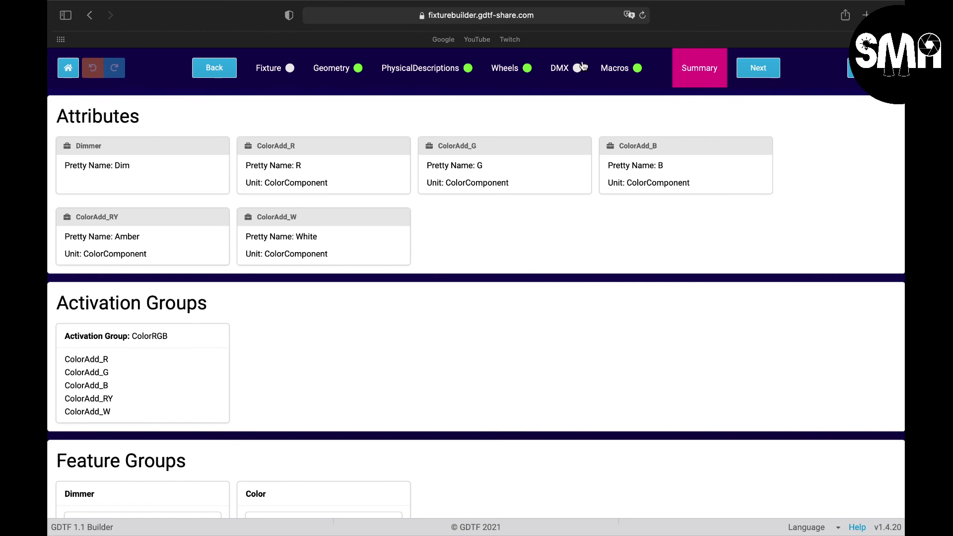
Revisit the geometry, physical descriptions and general fixture details of the Basic LED PAR
click(359, 72)
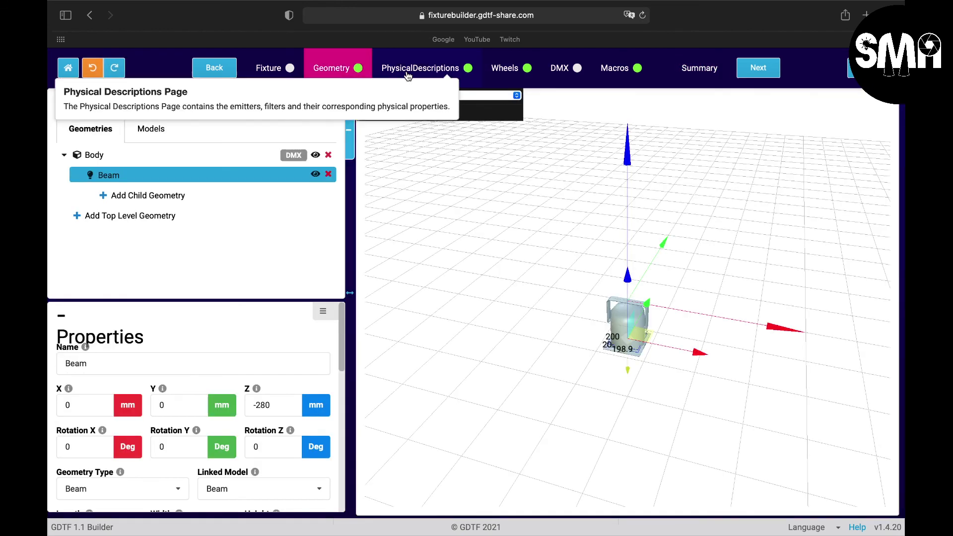
click(407, 72)
click(270, 68)
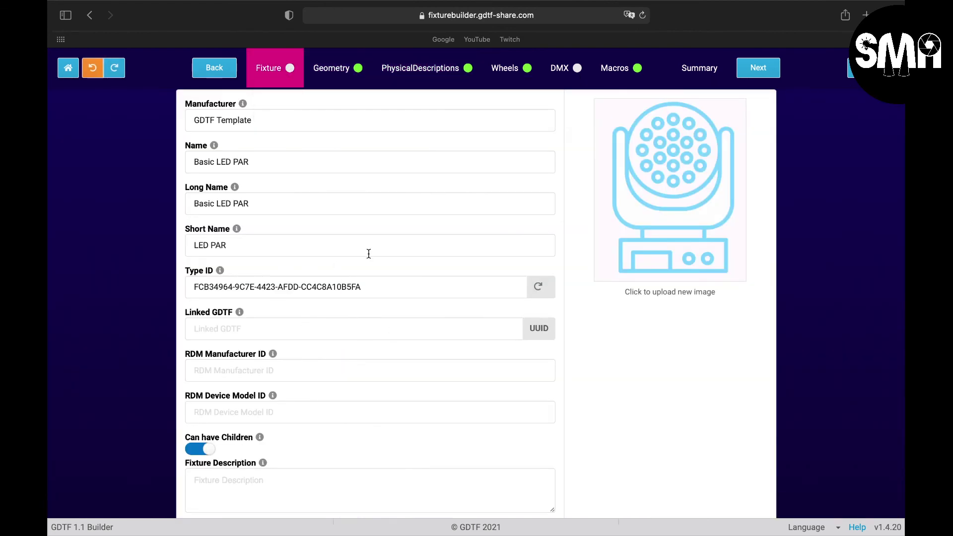
scroll(247, 282, down, 3)
scroll(246, 281, up, 3)
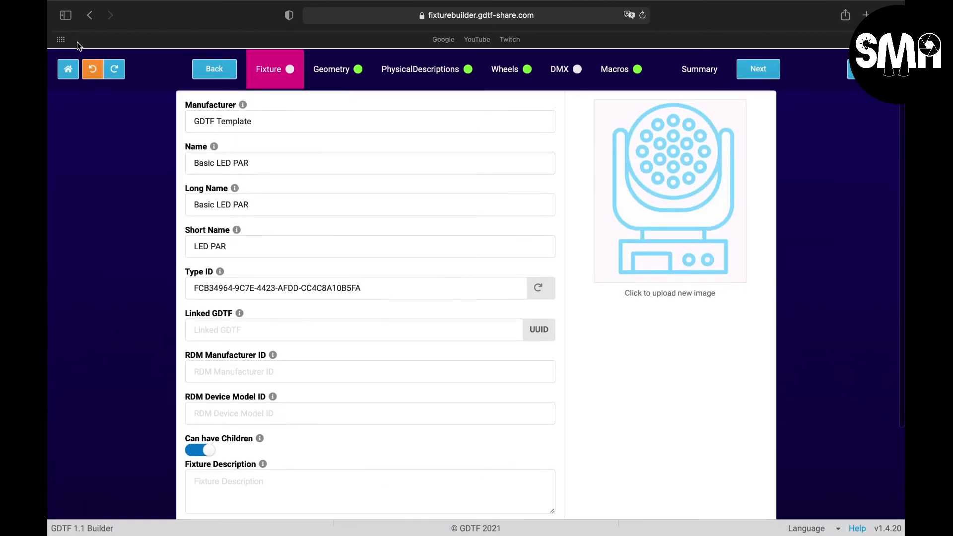
Leave the fixture for the builder's home page and look over the templates and the restorable last session
click(67, 73)
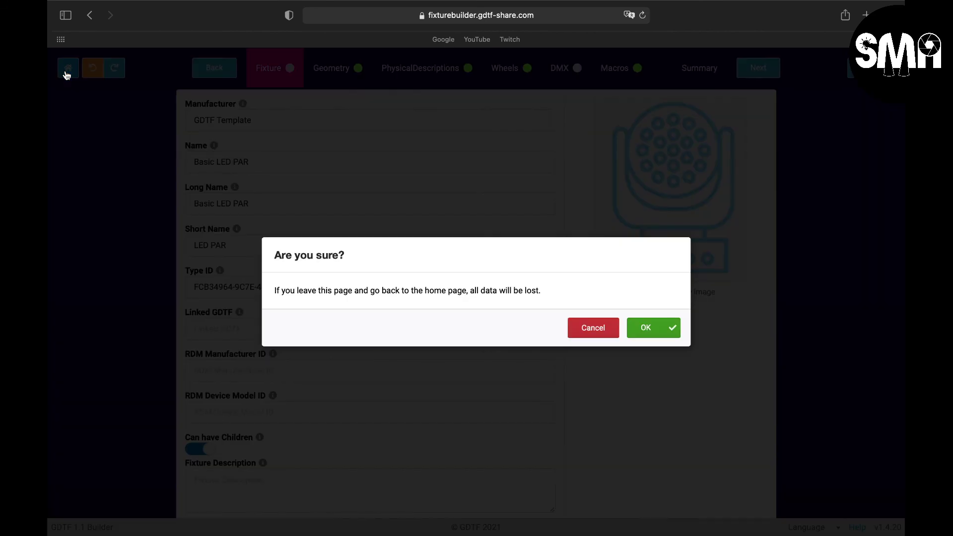
click(660, 330)
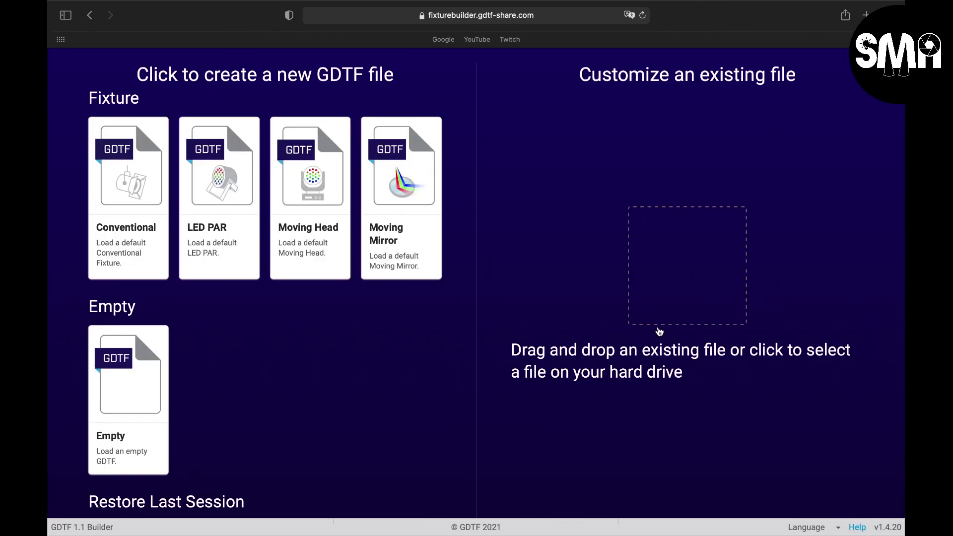
scroll(355, 419, down, 3)
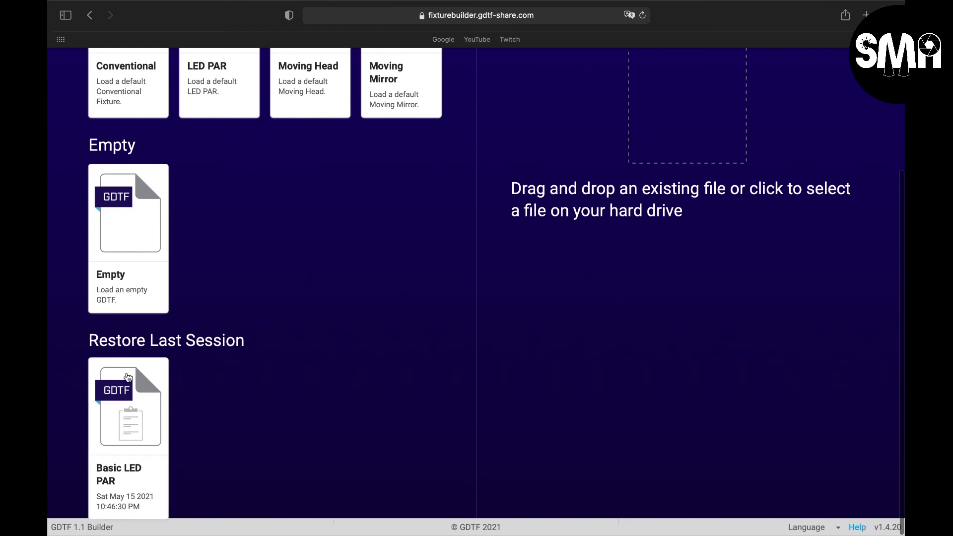
scroll(334, 270, up, 3)
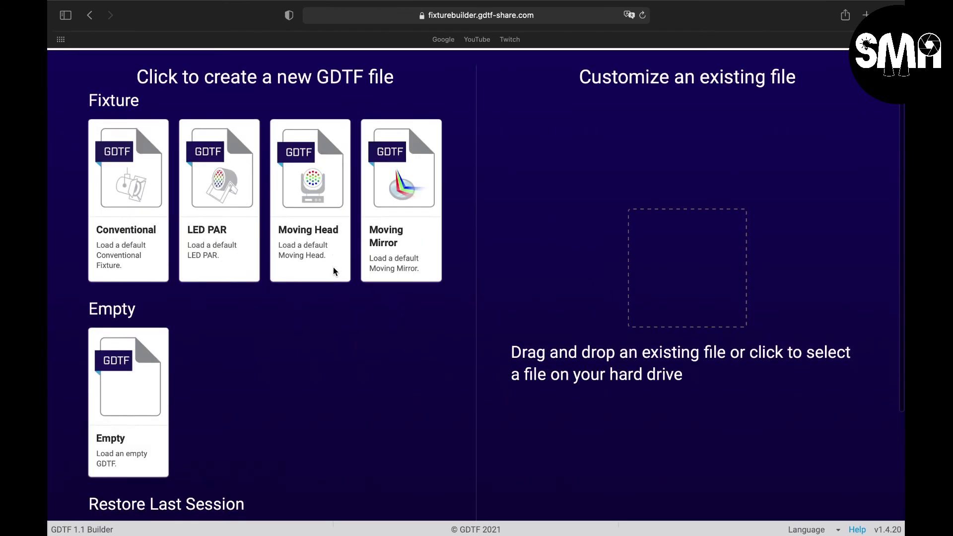